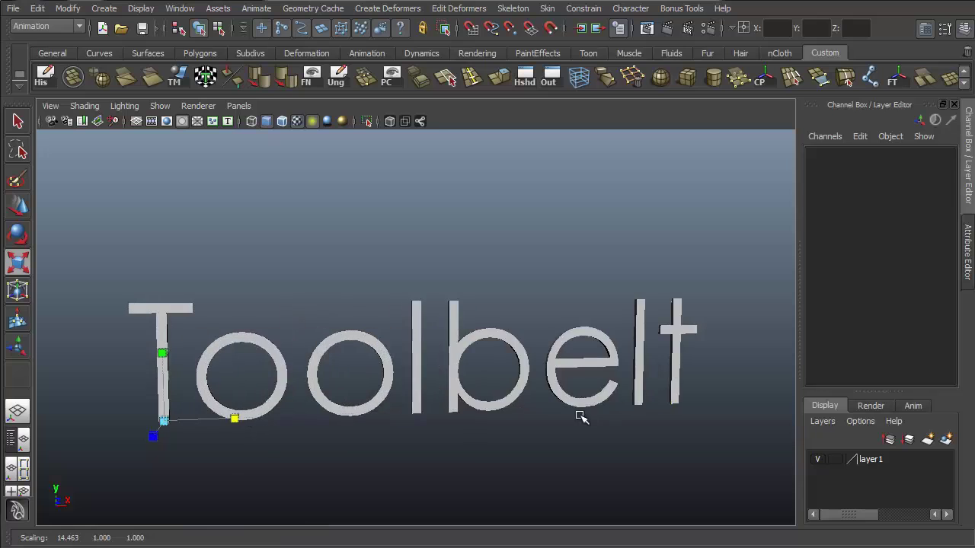
{"action": "left_click_drag", "start_coordinate": [581, 417], "coordinate": [470, 388], "text": "alt"}
{"action": "key", "text": "e"}
{"action": "middle_click_drag", "start_coordinate": [469, 387], "coordinate": [547, 308], "text": "alt"}
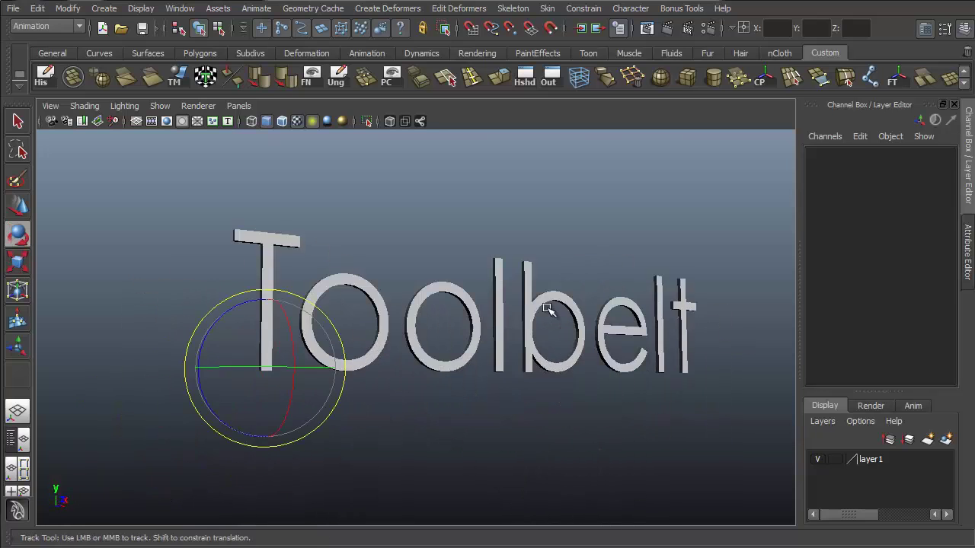
{"action": "left_click_drag", "start_coordinate": [545, 352], "coordinate": [364, 373], "text": "alt"}
{"action": "left_click_drag", "start_coordinate": [204, 395], "coordinate": [501, 271]}
{"action": "right_click_drag", "start_coordinate": [500, 271], "coordinate": [330, 302], "text": "alt"}
{"action": "left_click_drag", "start_coordinate": [330, 303], "coordinate": [335, 285], "text": "alt"}
{"action": "key", "text": "w"}
{"action": "middle_click_drag", "start_coordinate": [415, 259], "coordinate": [403, 309], "text": "alt"}
{"action": "key", "text": "Insert"}
{"action": "left_click_drag", "start_coordinate": [303, 424], "coordinate": [230, 285]}
{"action": "key", "text": "Insert"}
{"action": "left_click_drag", "start_coordinate": [233, 235], "coordinate": [239, 129]}
{"action": "key", "text": "q"}
{"action": "left_click_drag", "start_coordinate": [618, 390], "coordinate": [642, 285], "text": "alt"}
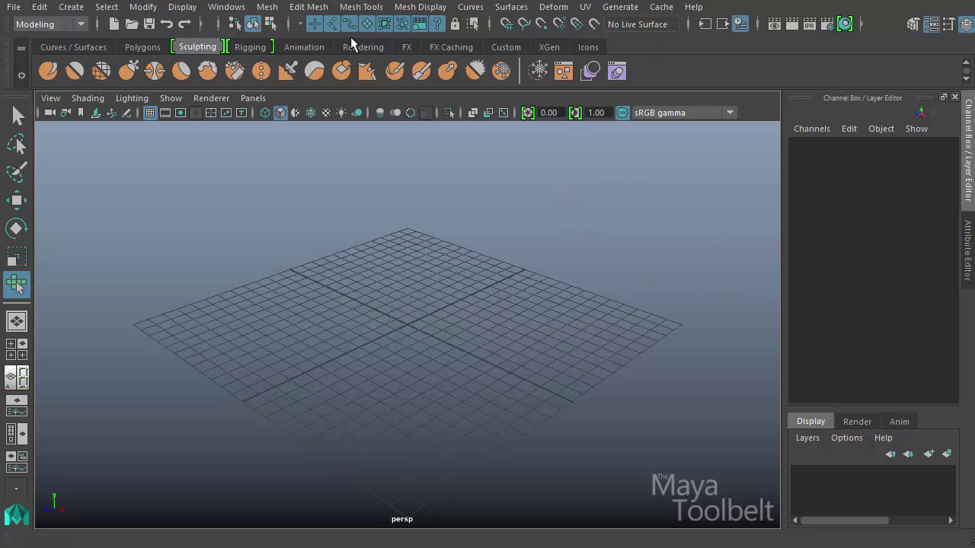
- Open the UV Editor from the Modeling menu set, locate the Smooth UV Tool, and close the editor
{"action": "left_click", "coordinate": [38, 24]}
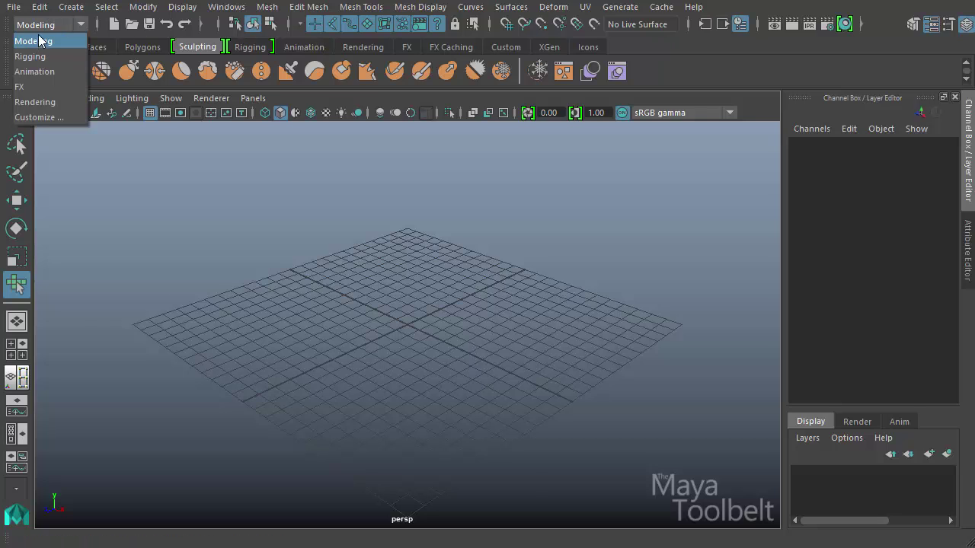
{"action": "left_click", "coordinate": [36, 32]}
{"action": "left_click", "coordinate": [586, 7]}
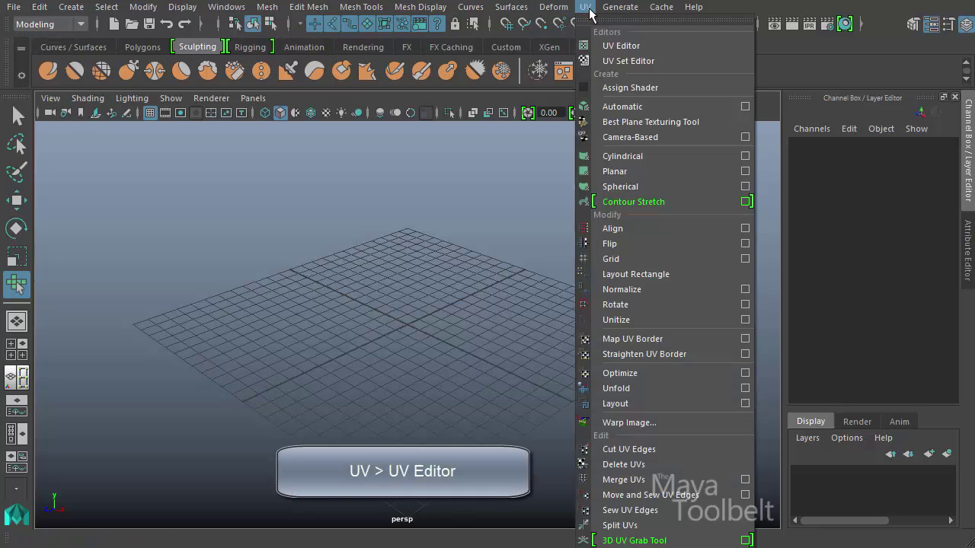
{"action": "left_click", "coordinate": [650, 47]}
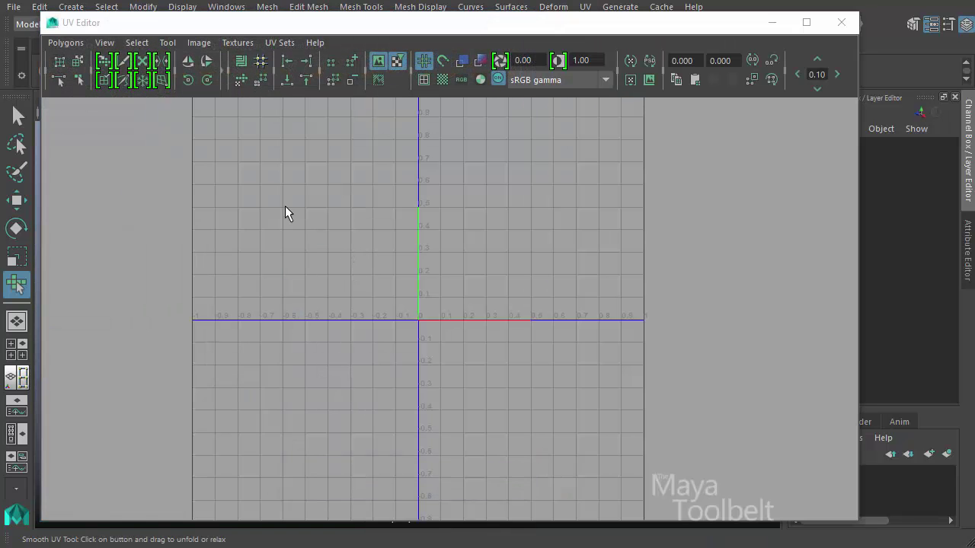
{"action": "left_click", "coordinate": [173, 46]}
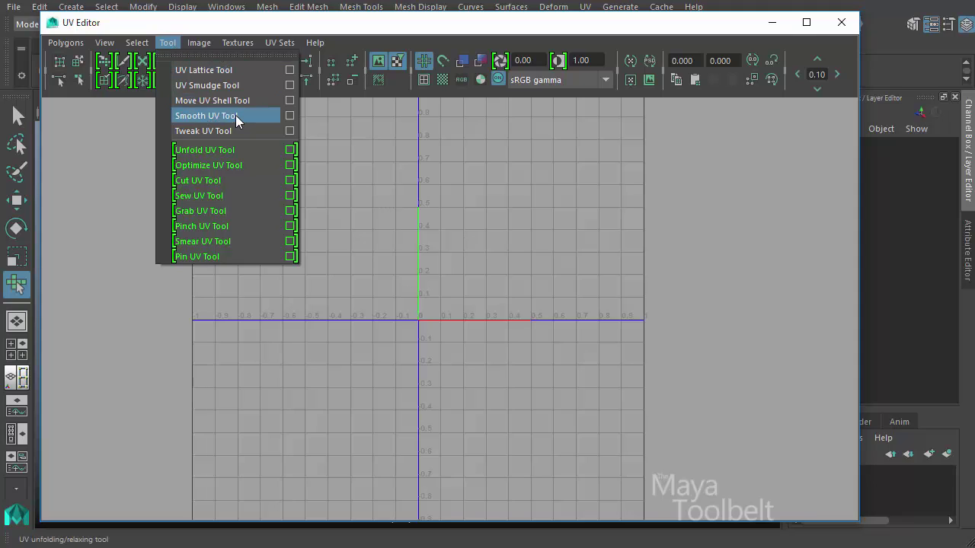
{"action": "left_click", "coordinate": [844, 28]}
{"action": "left_click", "coordinate": [846, 30]}
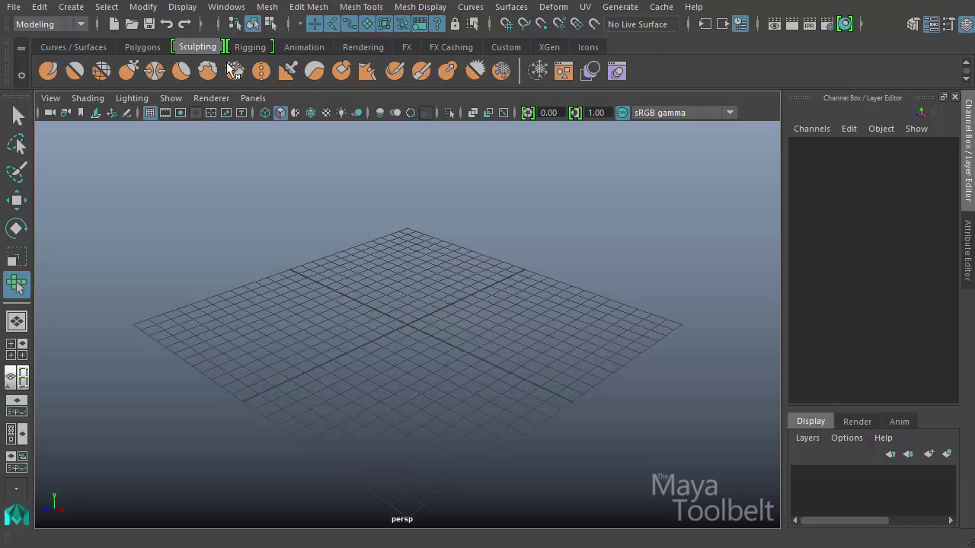
- Import the Horse.ma mesh from the Animals folder of the sculpting base meshes
{"action": "left_click", "coordinate": [563, 72]}
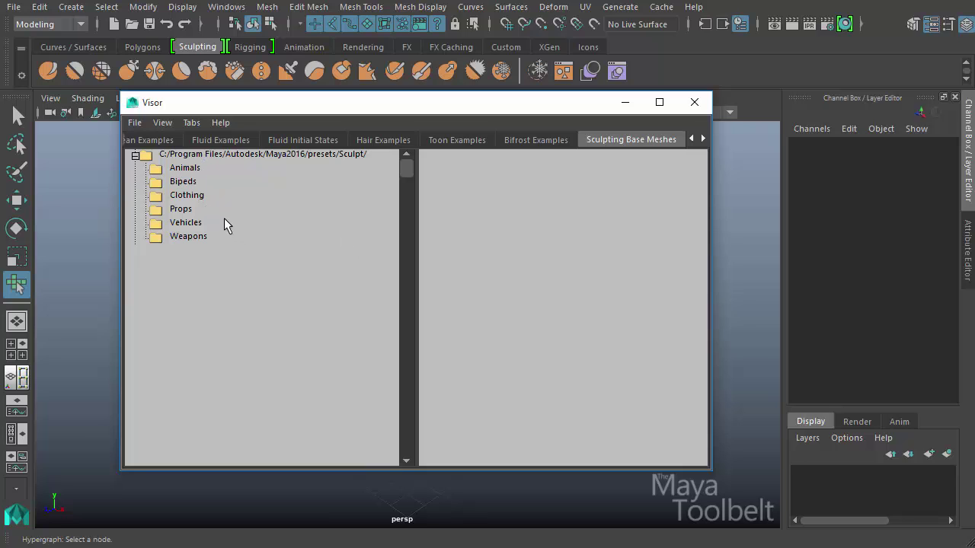
{"action": "left_click", "coordinate": [185, 169]}
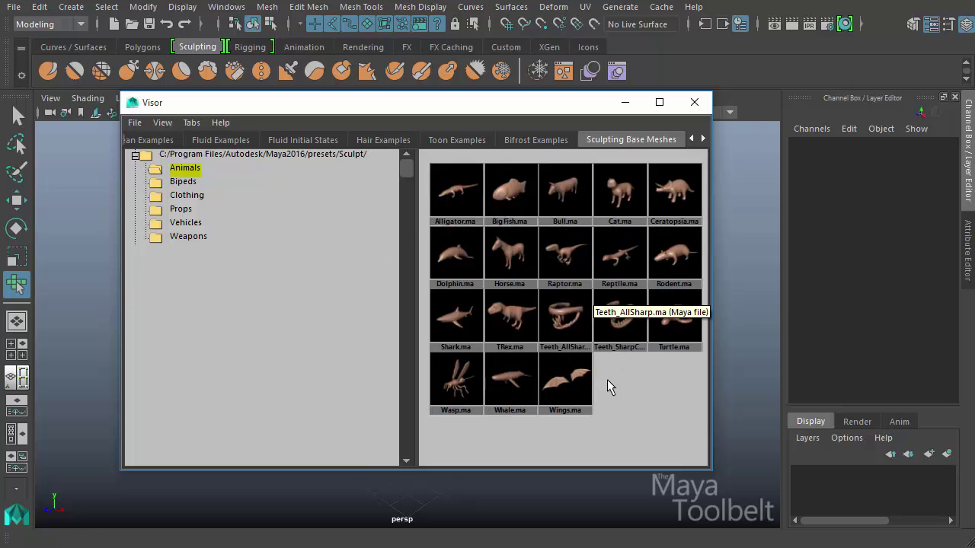
{"action": "left_click", "coordinate": [511, 253]}
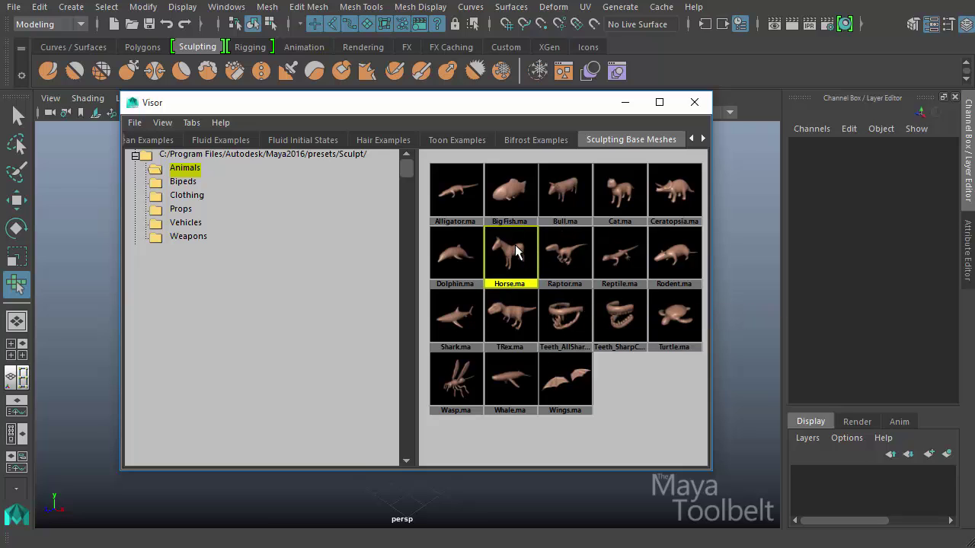
{"action": "right_click", "coordinate": [545, 261]}
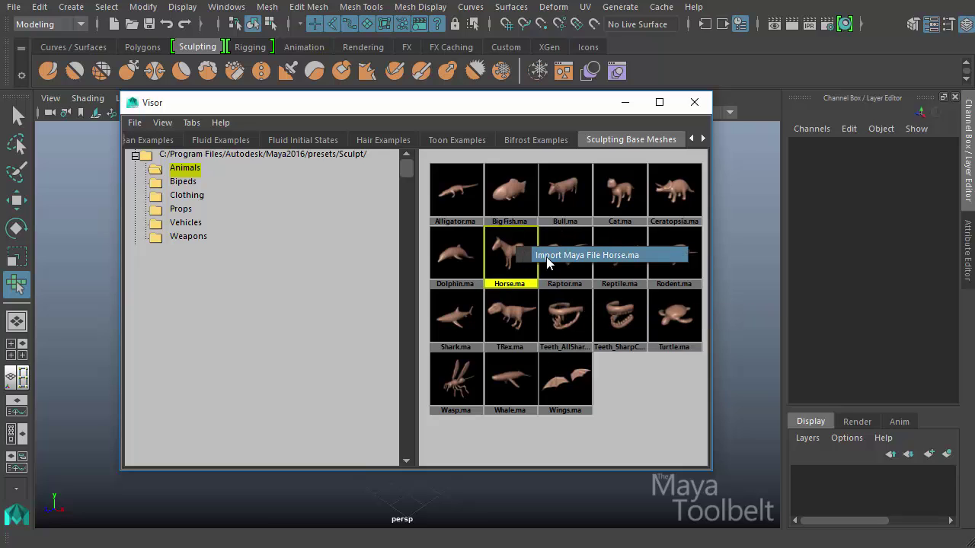
{"action": "left_click", "coordinate": [547, 257]}
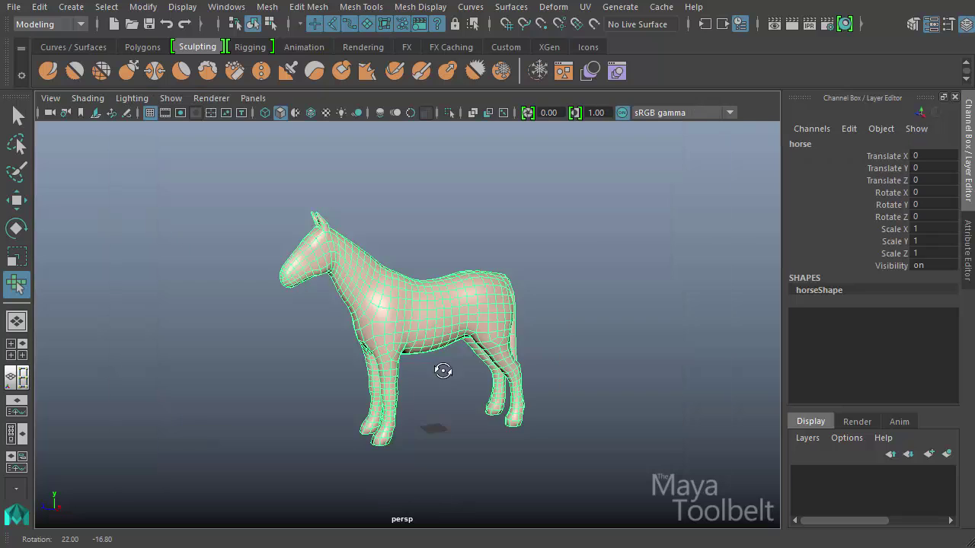
{"action": "left_click_drag", "start_coordinate": [442, 373], "coordinate": [485, 351], "text": "alt"}
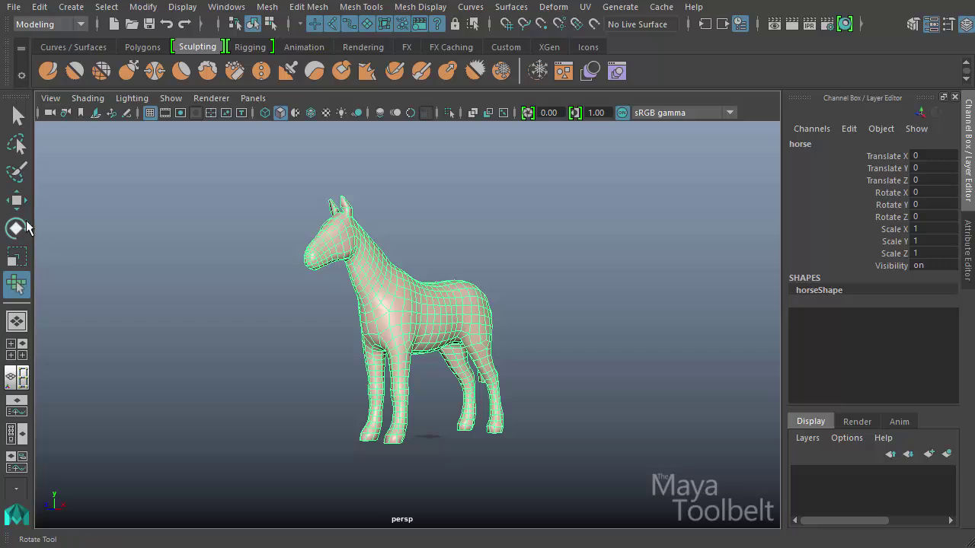
- Switch to the Persp/UV Editor layout and select the horse to display its UV shells
{"action": "left_click", "coordinate": [20, 381]}
{"action": "right_click", "coordinate": [20, 381]}
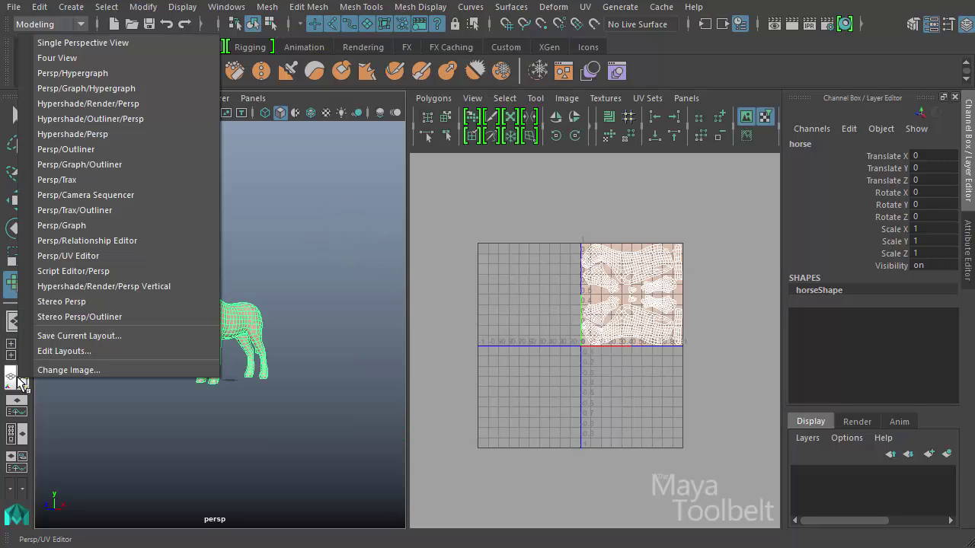
{"action": "left_click", "coordinate": [83, 257]}
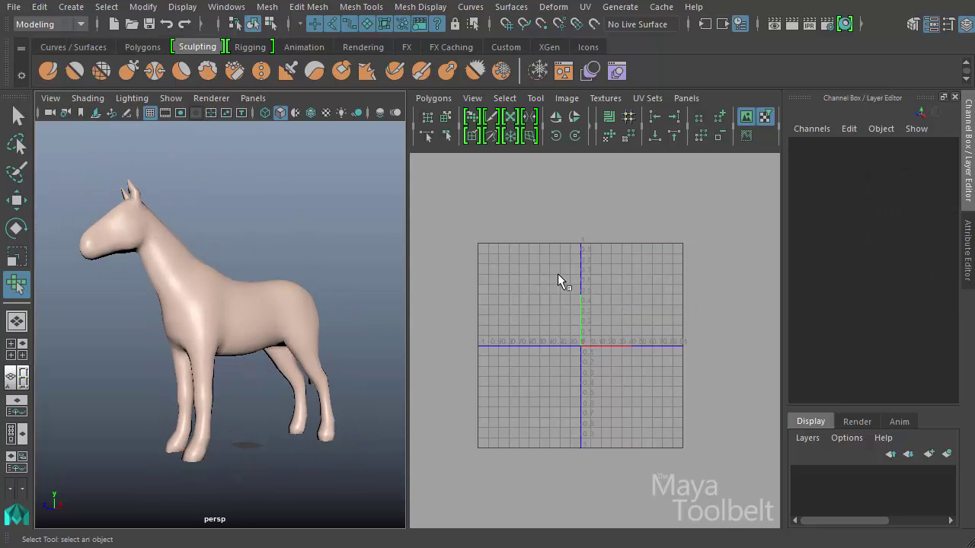
{"action": "left_click", "coordinate": [275, 283]}
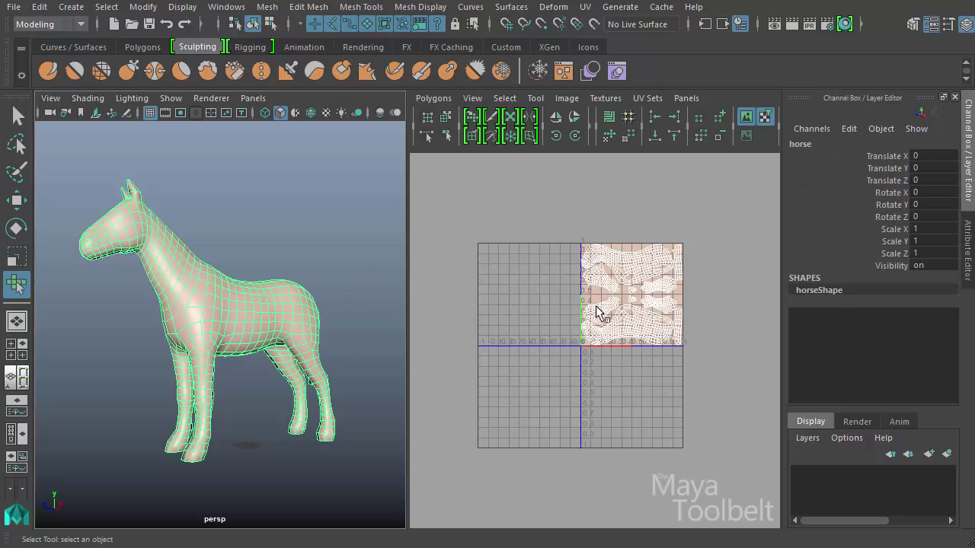
{"action": "right_click_drag", "start_coordinate": [602, 320], "coordinate": [819, 419], "text": "alt"}
{"action": "middle_click_drag", "start_coordinate": [510, 320], "coordinate": [428, 393], "text": "alt"}
{"action": "right_click_drag", "start_coordinate": [480, 388], "coordinate": [551, 386], "text": "alt"}
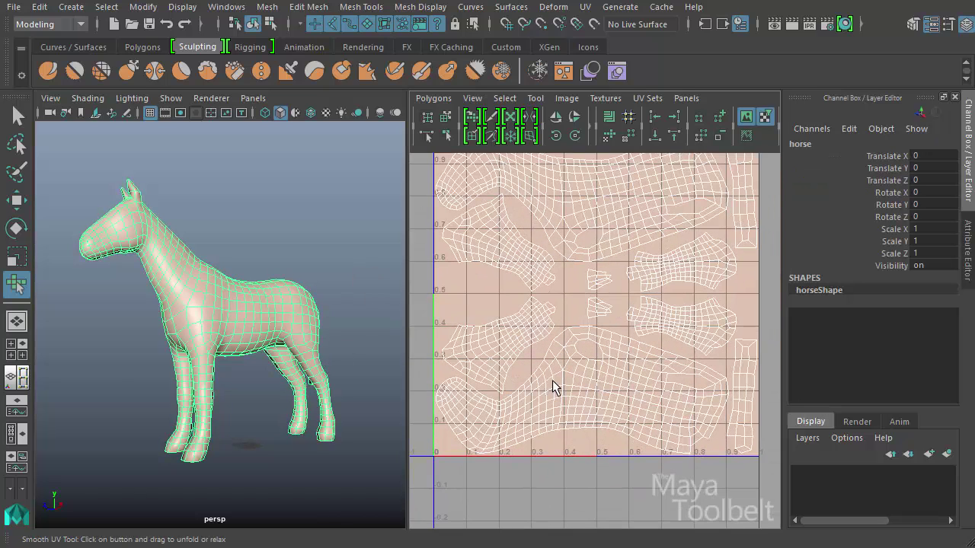
{"action": "middle_click_drag", "start_coordinate": [550, 386], "coordinate": [555, 412], "text": "alt"}
{"action": "left_click_drag", "start_coordinate": [228, 314], "coordinate": [257, 352], "text": "alt"}
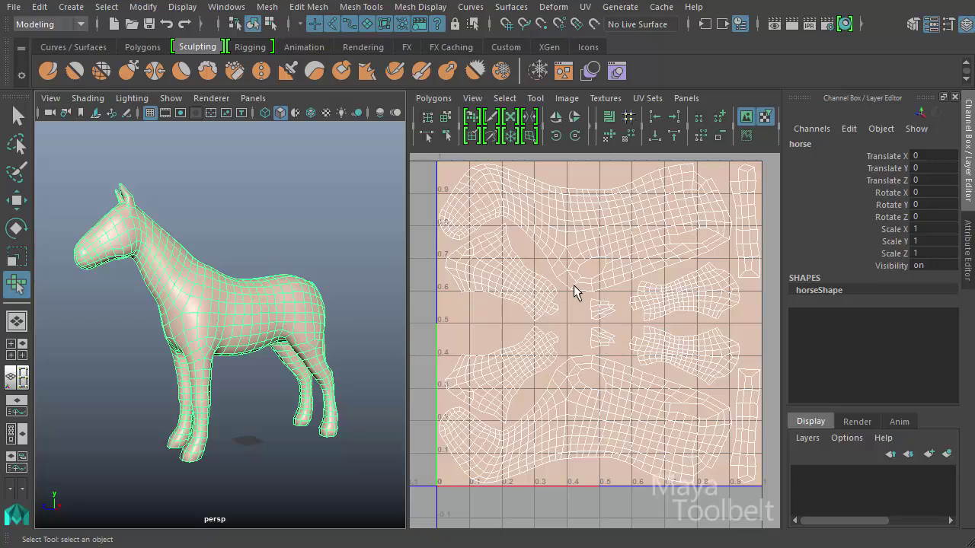
- Maximize the UV Editor pane with the horse's UV shells in view
{"action": "key", "text": "space"}
{"action": "right_click_drag", "start_coordinate": [575, 315], "coordinate": [194, 320], "text": "alt"}
{"action": "middle_click_drag", "start_coordinate": [617, 313], "coordinate": [586, 322], "text": "alt"}
- Examine the list of UV tools and the Smooth UV Tool's Pin Borders and Space options
{"action": "left_click", "coordinate": [171, 98]}
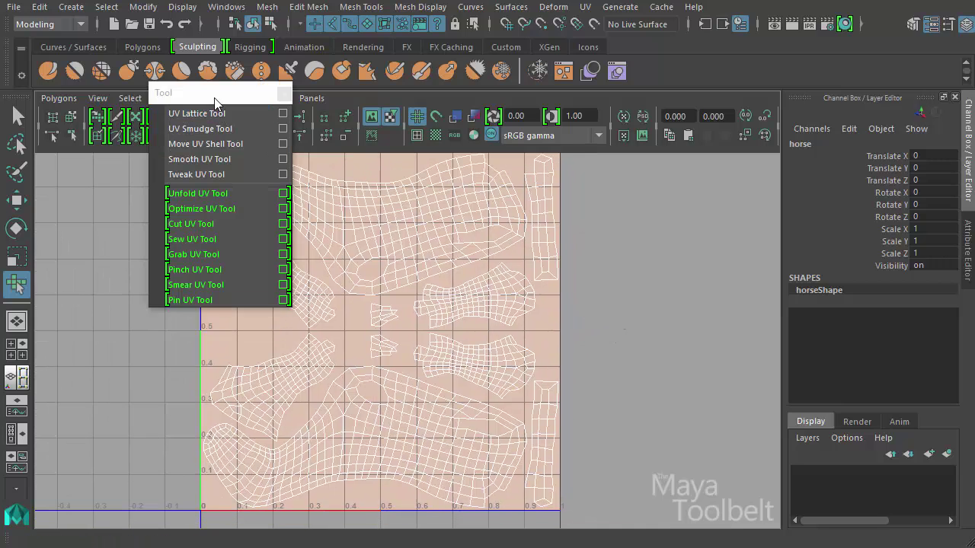
{"action": "left_click", "coordinate": [176, 110]}
{"action": "left_click_drag", "start_coordinate": [120, 167], "coordinate": [0, 156]}
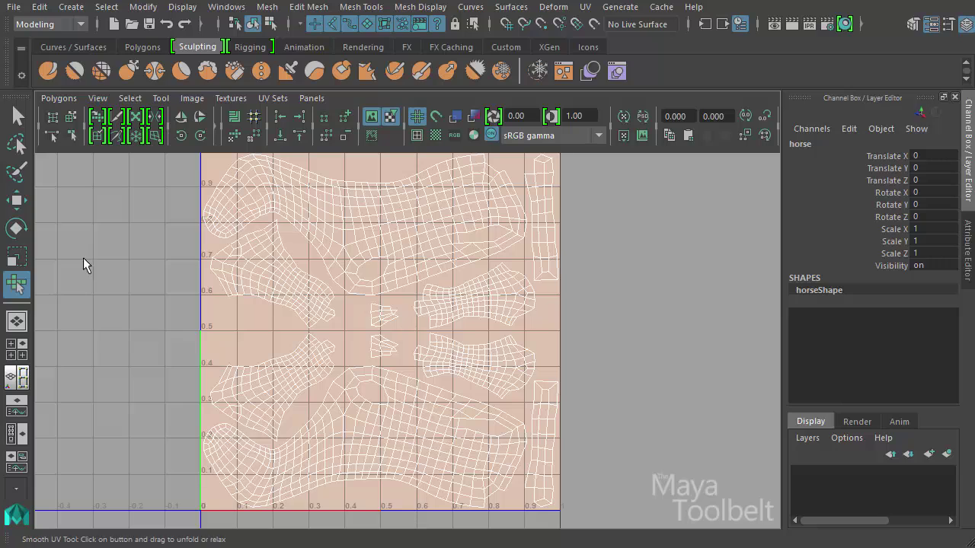
{"action": "left_click", "coordinate": [160, 99]}
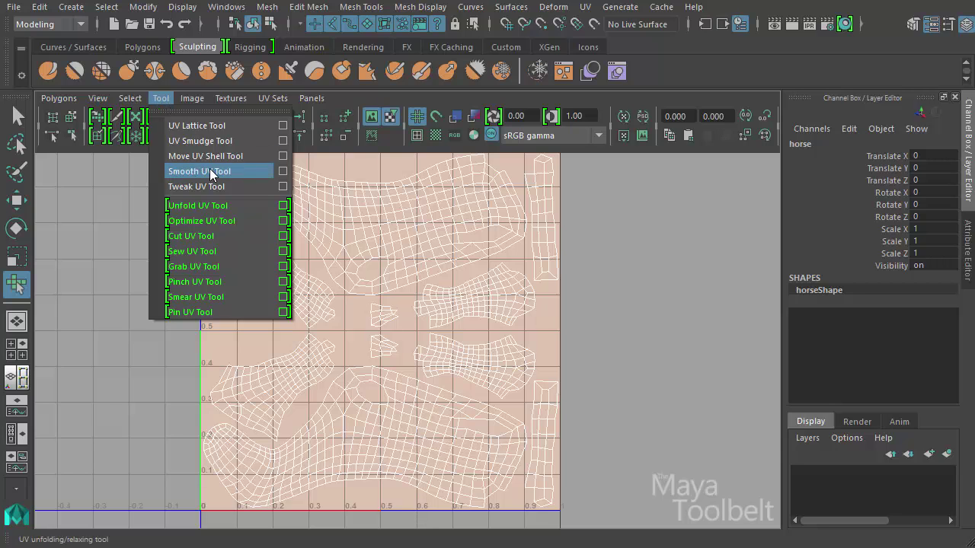
{"action": "left_click", "coordinate": [283, 172]}
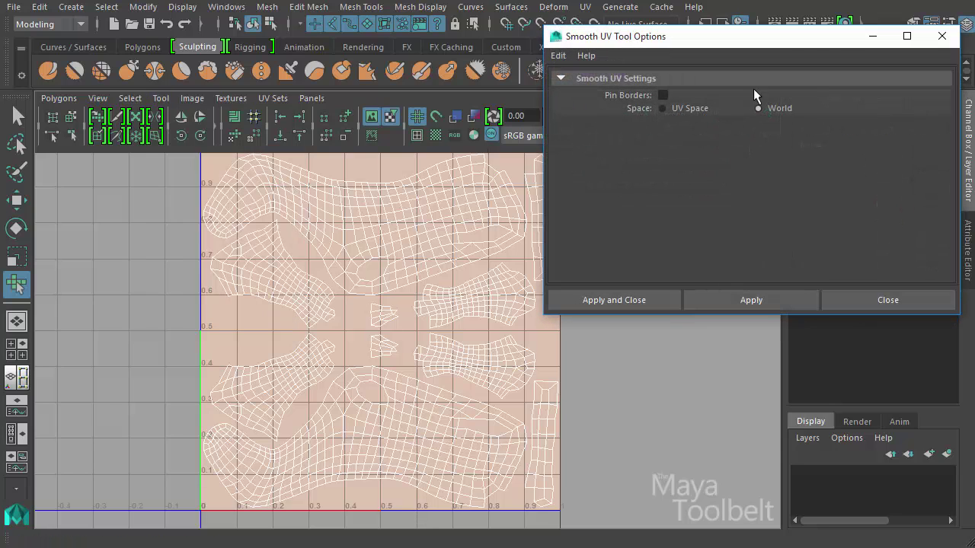
{"action": "left_click_drag", "start_coordinate": [801, 46], "coordinate": [636, 127]}
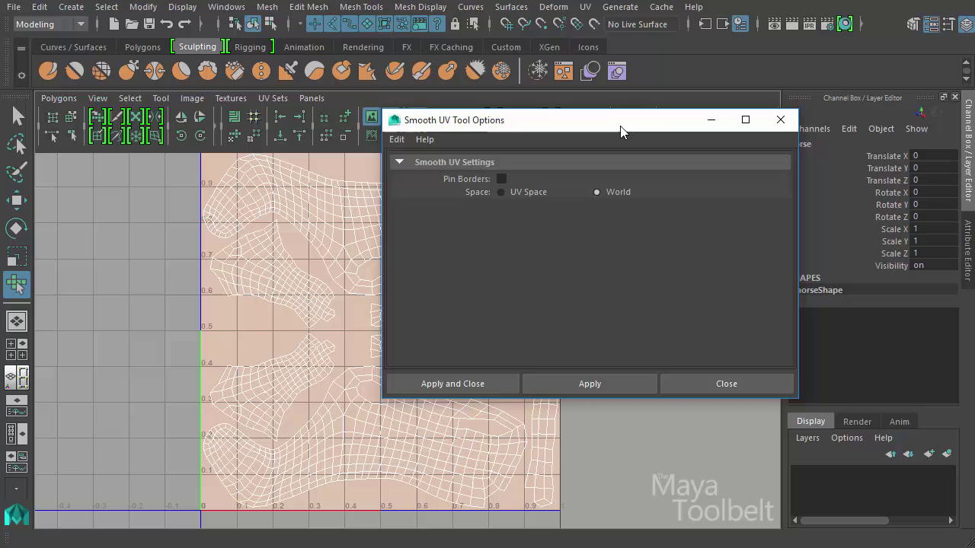
{"action": "left_click", "coordinate": [780, 119]}
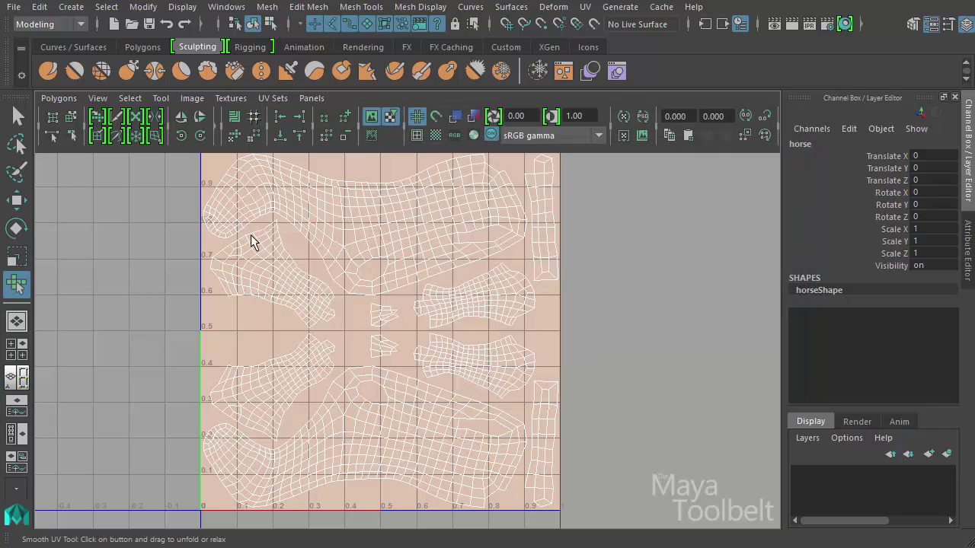
- Activate the Smooth UV Tool for the horse's UVs
{"action": "middle_click_drag", "start_coordinate": [252, 239], "coordinate": [272, 259], "text": "alt"}
{"action": "right_click_drag", "start_coordinate": [272, 259], "coordinate": [426, 271], "text": "alt"}
{"action": "left_click", "coordinate": [160, 98]}
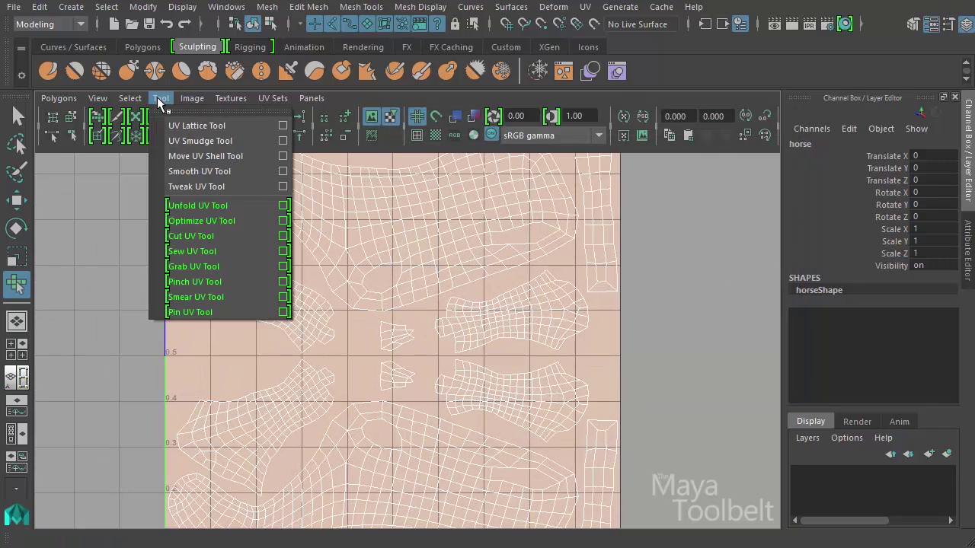
{"action": "left_click", "coordinate": [213, 174]}
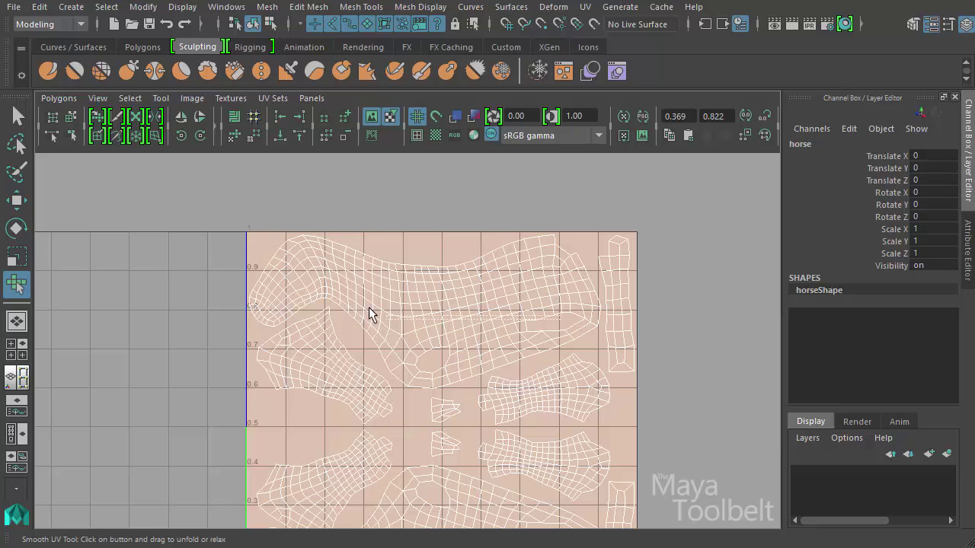
{"action": "middle_click_drag", "start_coordinate": [525, 428], "coordinate": [500, 379], "text": "alt"}
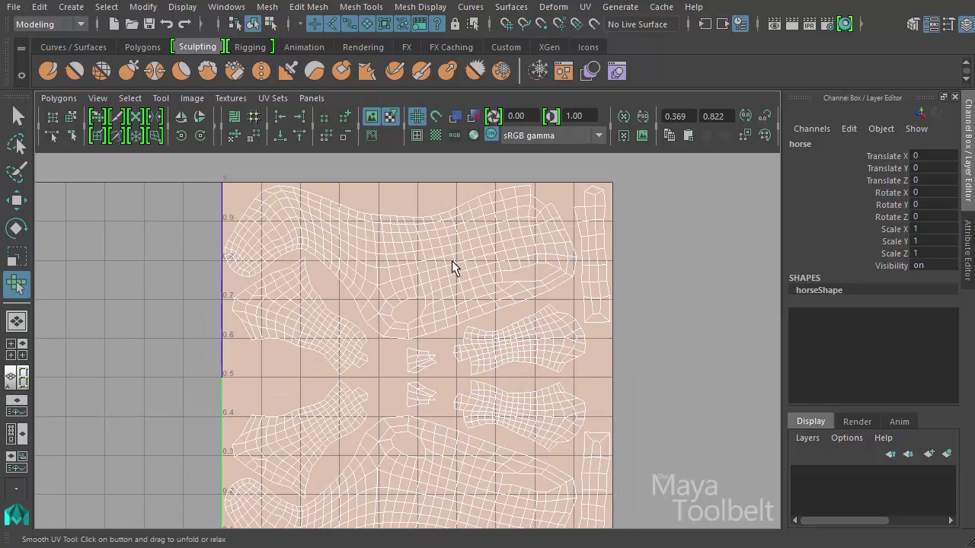
- Switch to UV component selection and select a block of UVs along the upper edge of the topmost body shell
{"action": "right_click", "coordinate": [400, 242]}
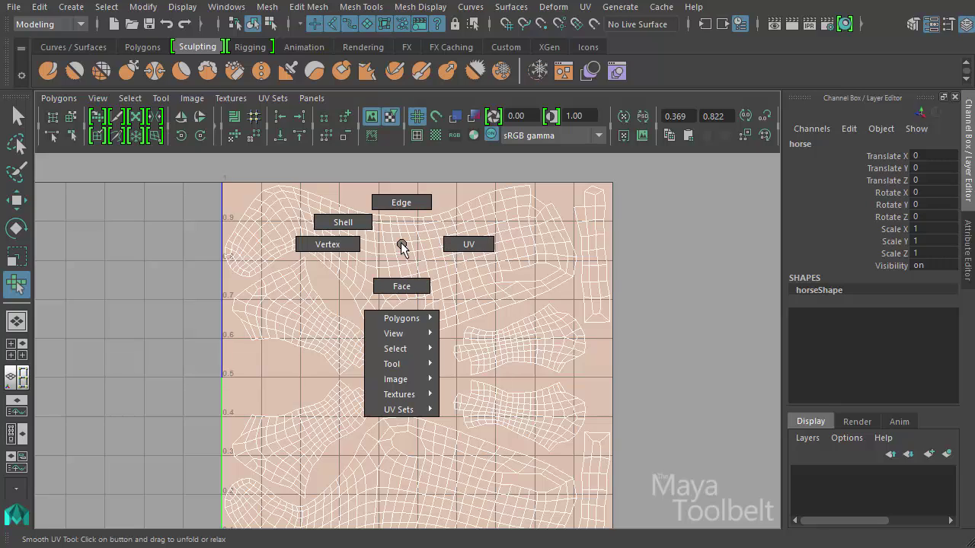
{"action": "right_click_drag", "start_coordinate": [401, 245], "coordinate": [463, 245]}
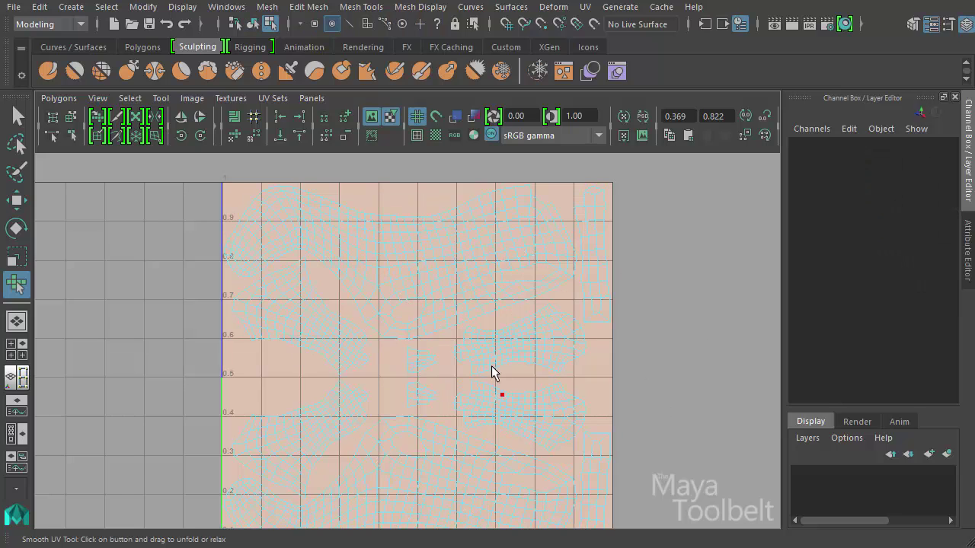
{"action": "left_click", "coordinate": [356, 218]}
{"action": "left_click_drag", "start_coordinate": [357, 220], "coordinate": [471, 255]}
{"action": "left_click_drag", "start_coordinate": [315, 181], "coordinate": [545, 264]}
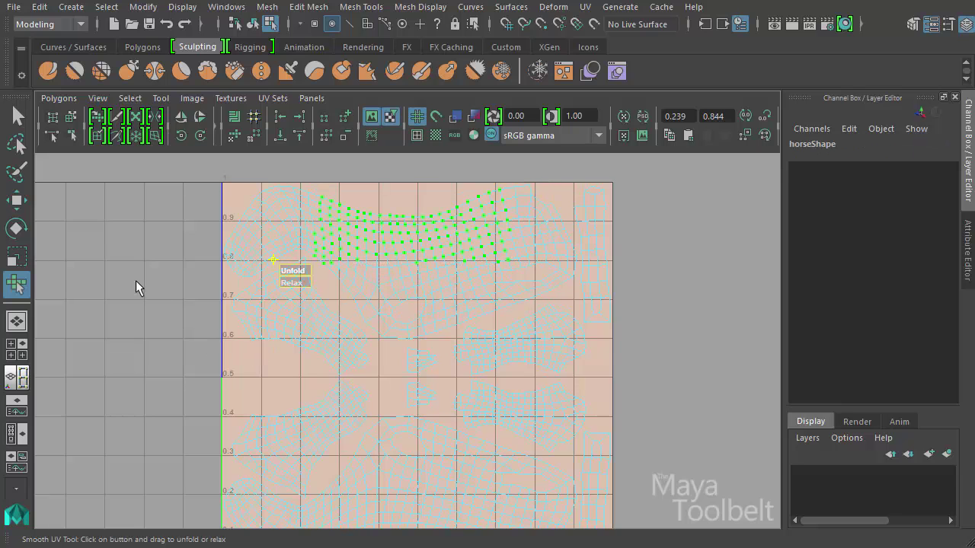
- Unfold the selected UVs along the upper edge of the topmost body shell, and reverse the unfolding again
{"action": "scroll", "coordinate": [152, 320], "scroll_direction": "up", "scroll_amount": 5}
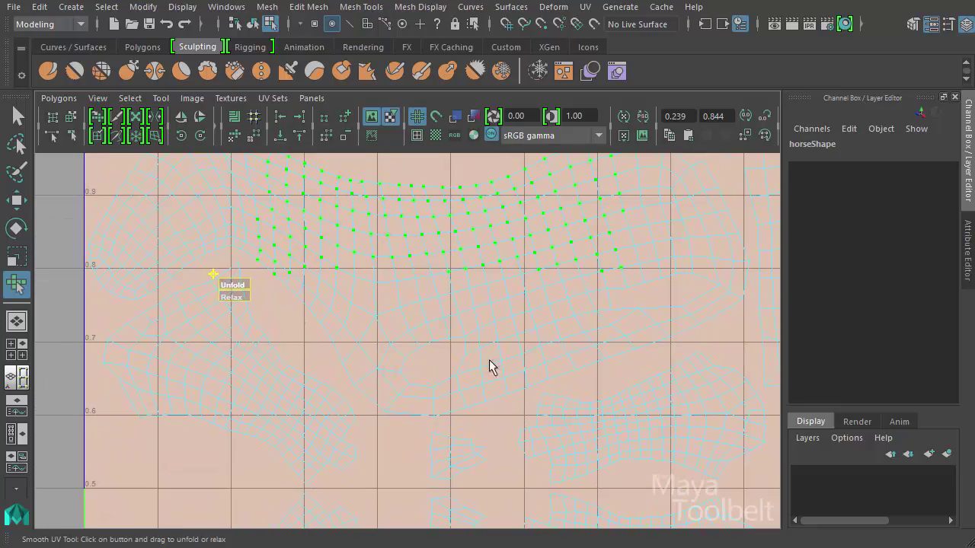
{"action": "scroll", "coordinate": [381, 355], "scroll_direction": "up", "scroll_amount": 3}
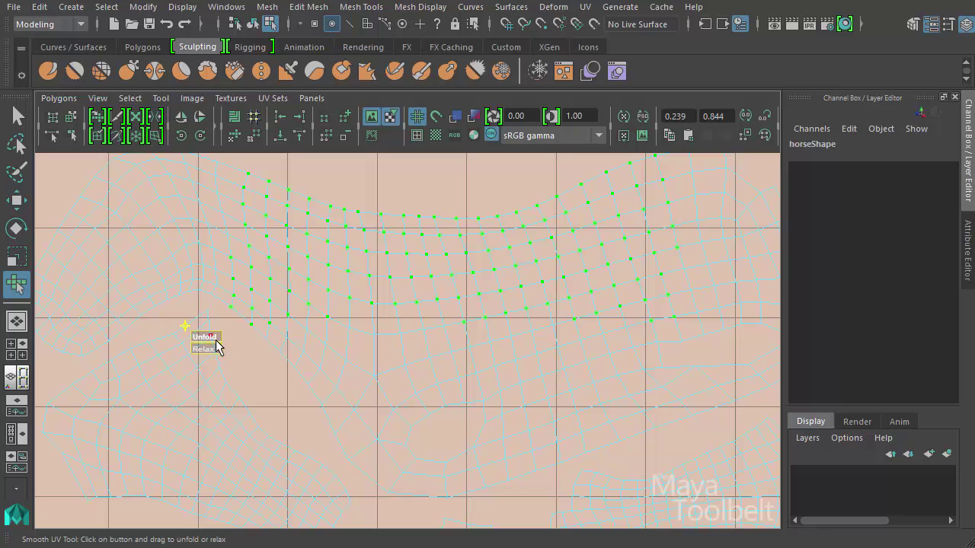
{"action": "middle_click_drag", "start_coordinate": [312, 311], "coordinate": [240, 368], "text": "alt"}
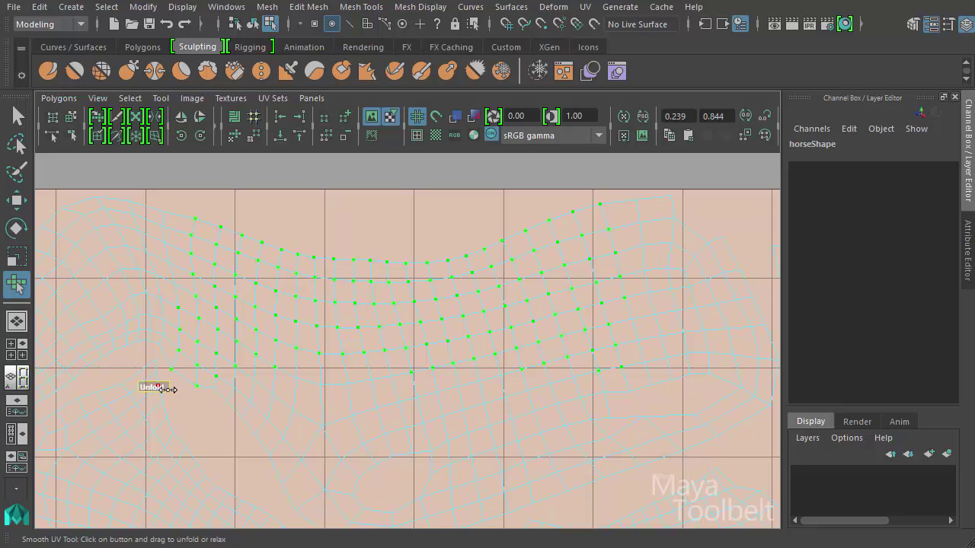
{"action": "left_click_drag", "start_coordinate": [131, 389], "coordinate": [156, 405]}
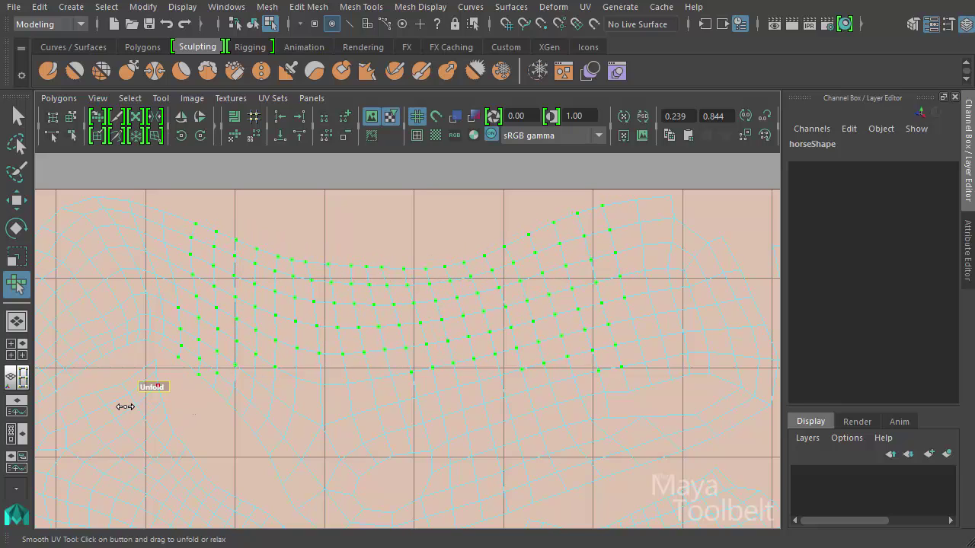
{"action": "left_click_drag", "start_coordinate": [181, 411], "coordinate": [287, 412]}
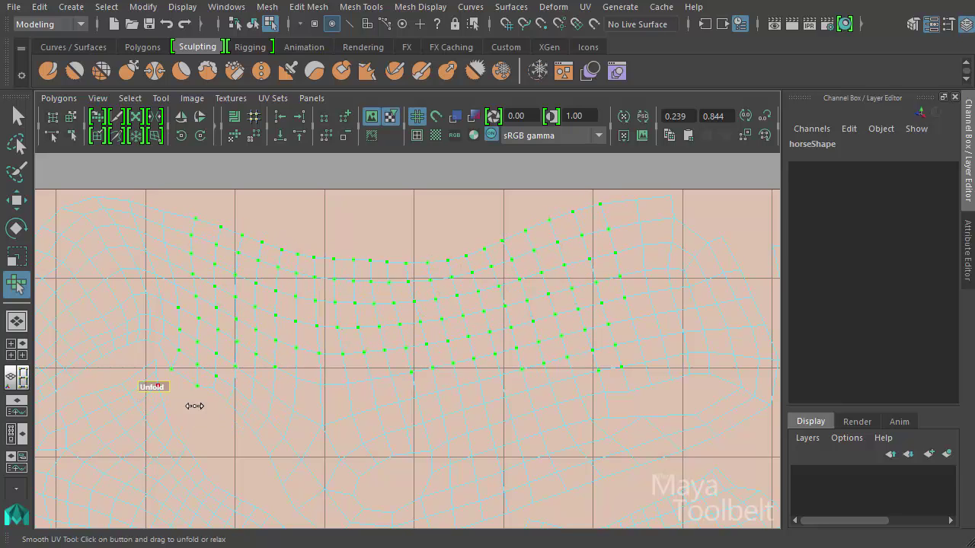
{"action": "left_click_drag", "start_coordinate": [206, 411], "coordinate": [91, 394]}
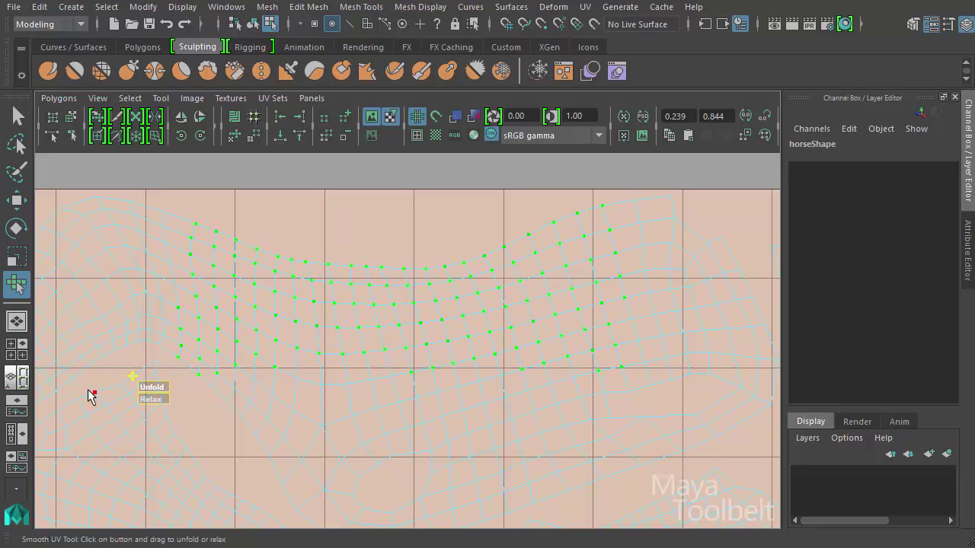
- Hide the texture image behind the UV shells, comparing the view with and without it
{"action": "left_click", "coordinate": [371, 120]}
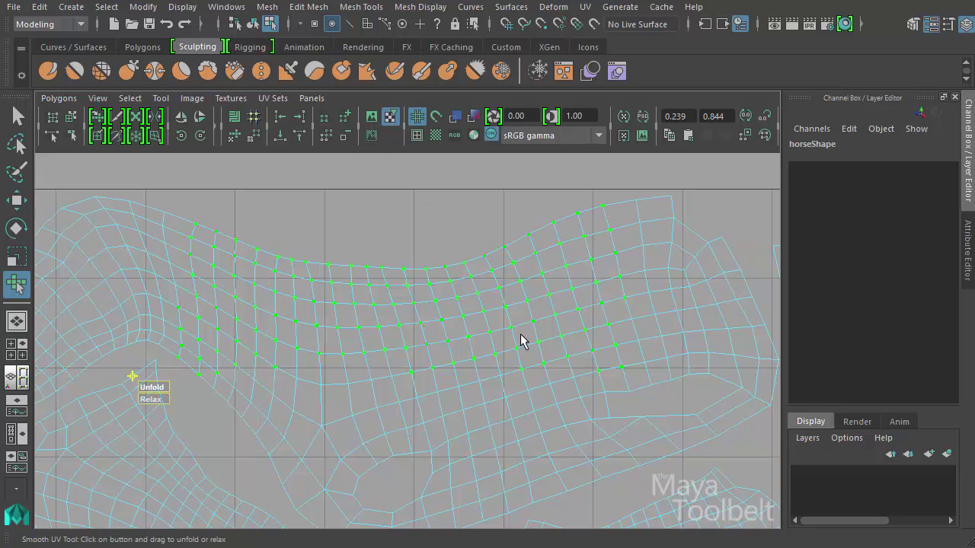
{"action": "left_click", "coordinate": [371, 119]}
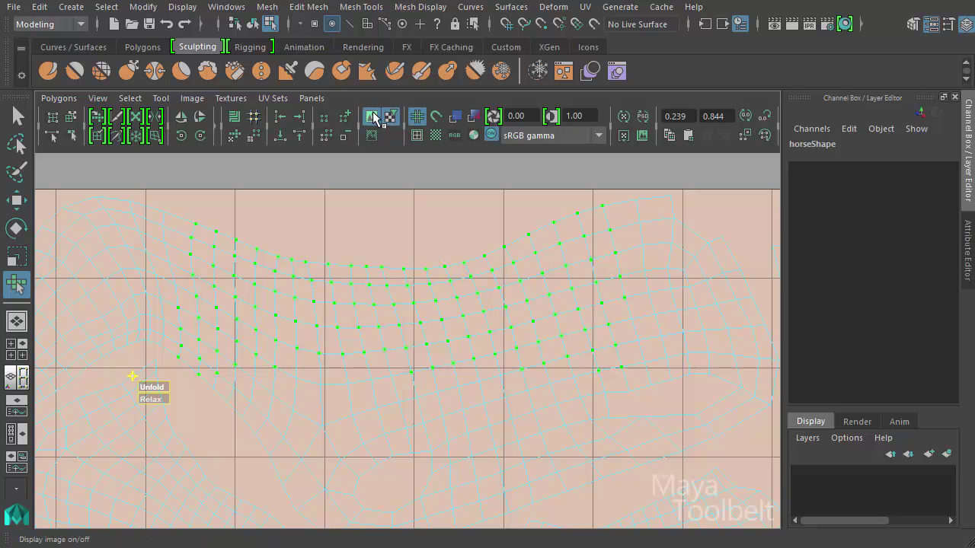
{"action": "left_click", "coordinate": [373, 118]}
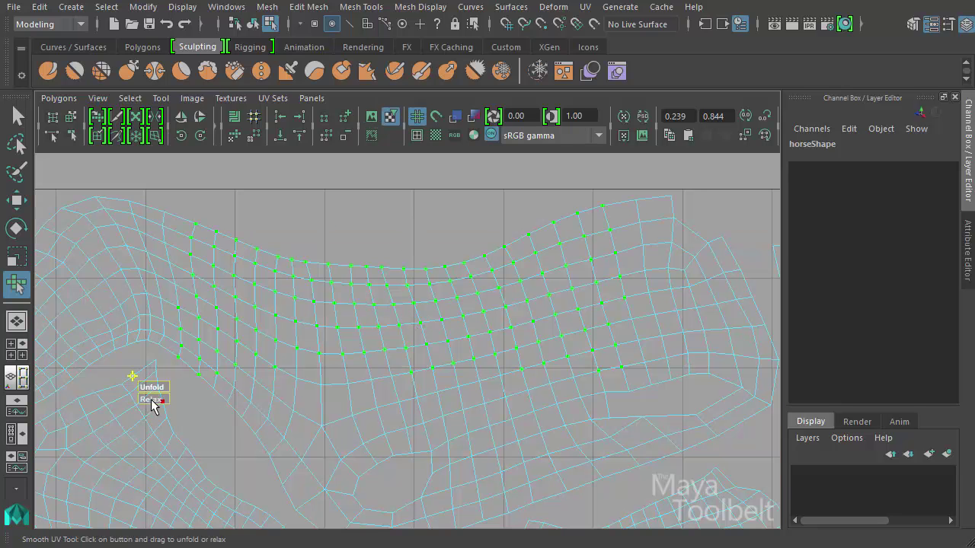
- Relax the selected UVs of the topmost body shell and undo the relaxation
{"action": "left_click_drag", "start_coordinate": [151, 405], "coordinate": [319, 390]}
{"action": "key", "text": "ctrl+z"}
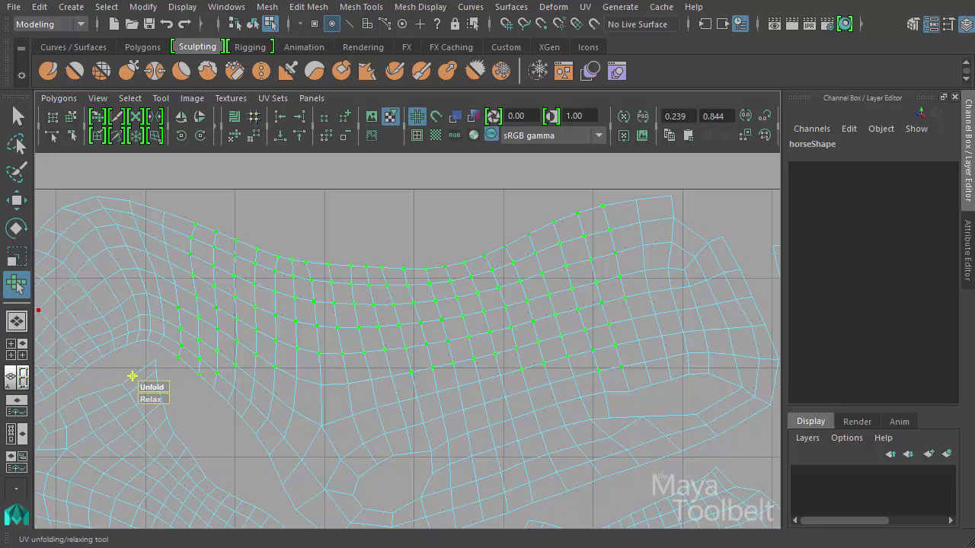
- Open the Smooth UV Tool options, reset its settings, and place the options window clear of the UV shells
{"action": "double_click", "coordinate": [16, 284]}
{"action": "left_click", "coordinate": [397, 139]}
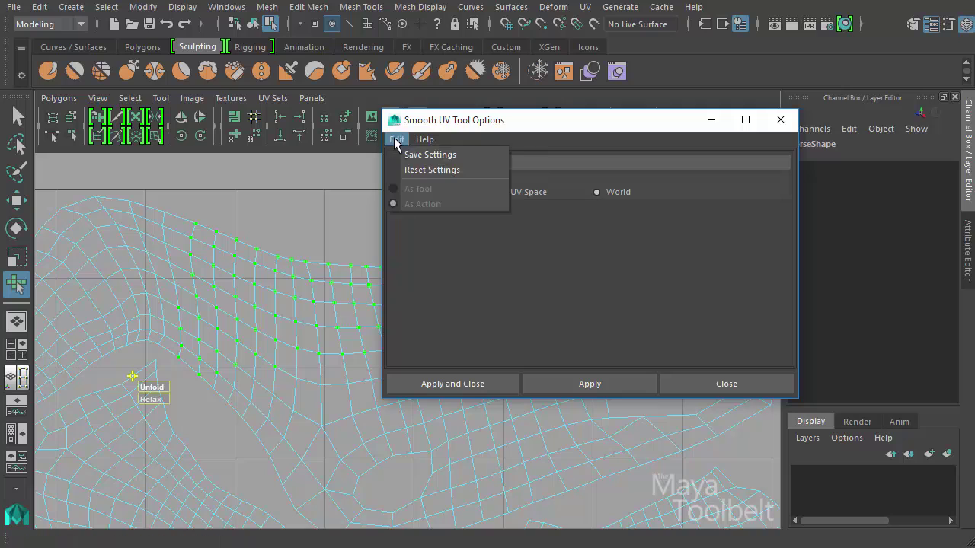
{"action": "left_click", "coordinate": [426, 170]}
{"action": "left_click_drag", "start_coordinate": [468, 122], "coordinate": [645, 53]}
{"action": "left_click_drag", "start_coordinate": [553, 80], "coordinate": [670, 80]}
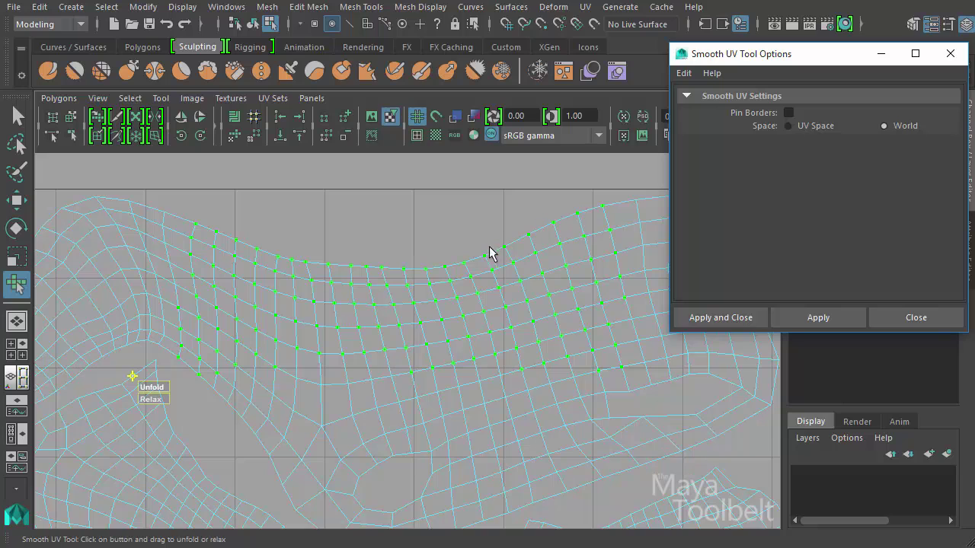
- Try relaxing the selected UVs without pinned borders, and apply the Smooth UV Tool with Pin Borders on
{"action": "left_click", "coordinate": [150, 404]}
{"action": "mouse_move", "coordinate": [150, 404]}
{"action": "left_mouse_down"}
{"action": "mouse_move", "coordinate": [162, 405]}
{"action": "mouse_move", "coordinate": [145, 403]}
{"action": "left_mouse_up"}
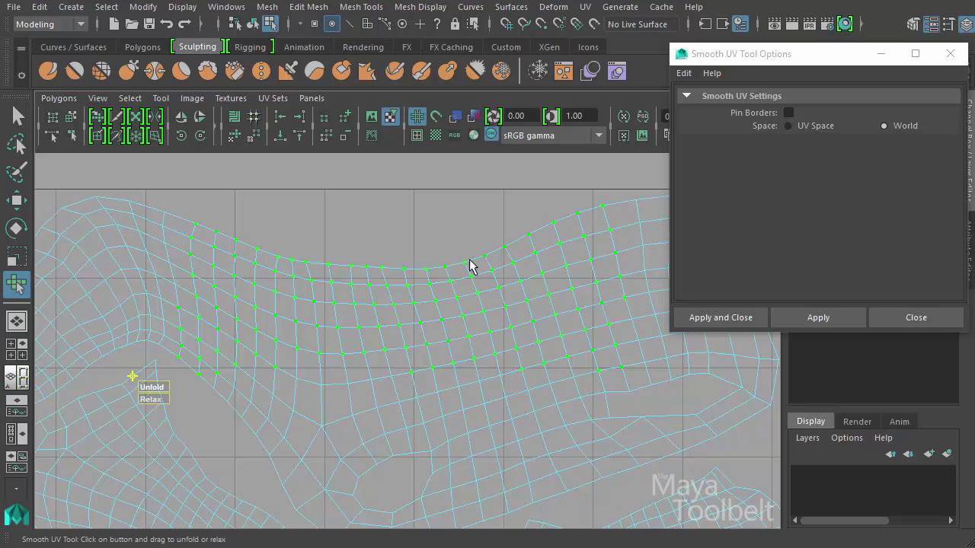
{"action": "left_click", "coordinate": [788, 113]}
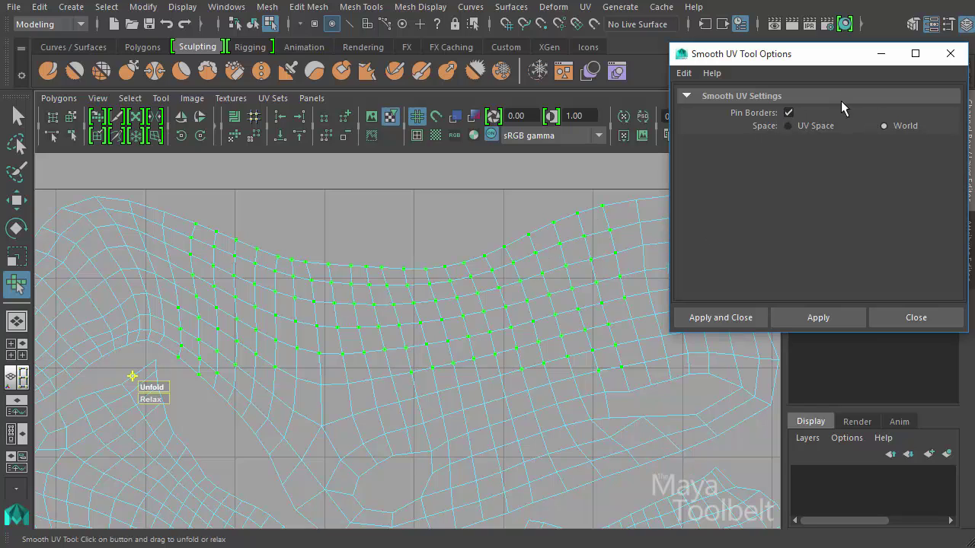
{"action": "left_click", "coordinate": [840, 310]}
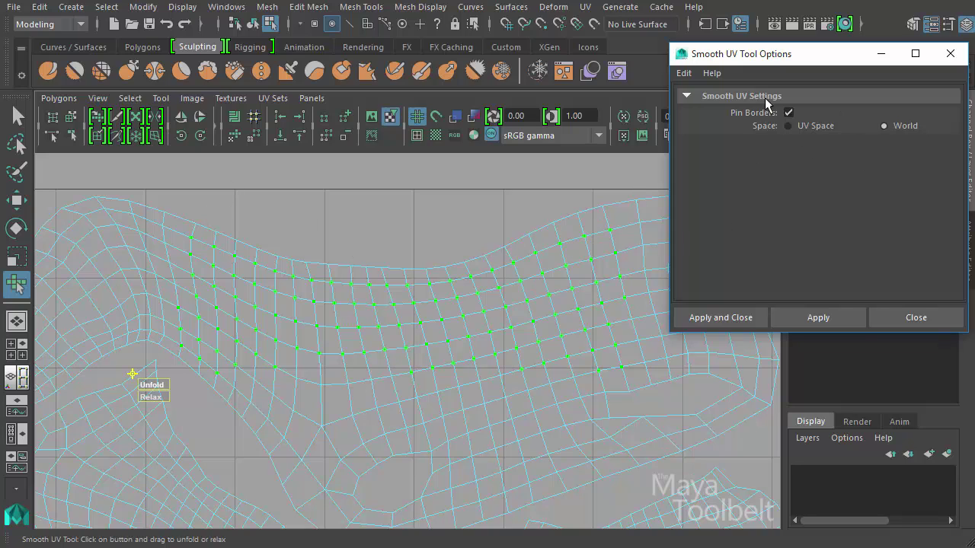
- Try several UV selections on the topmost body shell with Pin Borders on, and relax the block in its middle
{"action": "left_click_drag", "start_coordinate": [195, 190], "coordinate": [572, 376]}
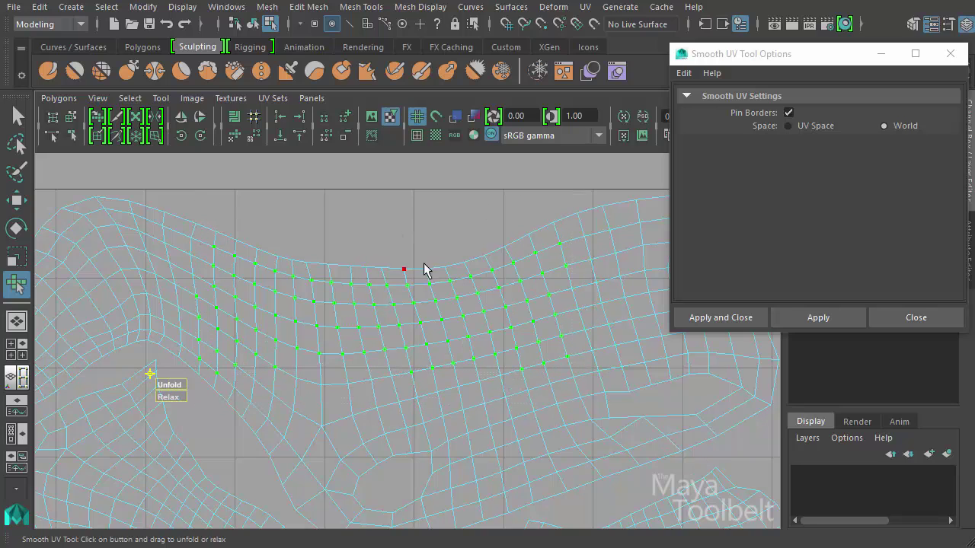
{"action": "left_click_drag", "start_coordinate": [404, 247], "coordinate": [506, 366]}
{"action": "left_click_drag", "start_coordinate": [333, 207], "coordinate": [457, 369]}
{"action": "left_click_drag", "start_coordinate": [527, 245], "coordinate": [415, 357]}
{"action": "left_click_drag", "start_coordinate": [478, 184], "coordinate": [265, 376]}
{"action": "left_click_drag", "start_coordinate": [335, 322], "coordinate": [579, 388]}
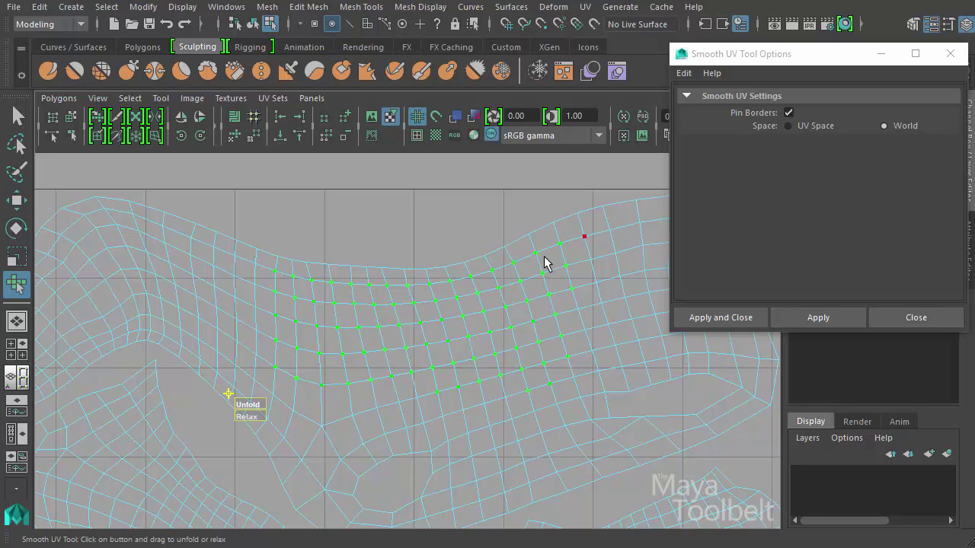
{"action": "left_click_drag", "start_coordinate": [244, 417], "coordinate": [187, 401]}
- Turn off Pin Borders, relax the selected block of UVs, and undo the relaxation
{"action": "left_click", "coordinate": [787, 113]}
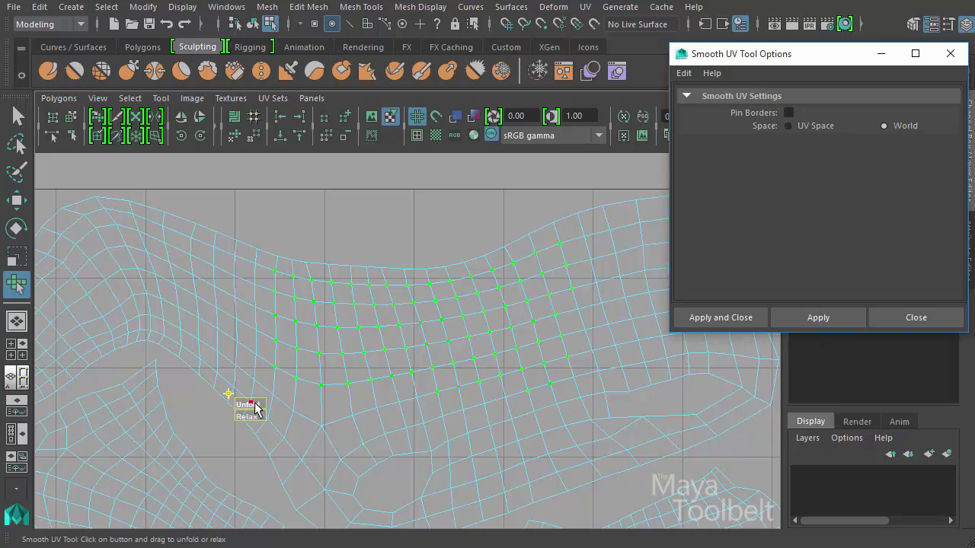
{"action": "left_click_drag", "start_coordinate": [246, 416], "coordinate": [283, 411]}
{"action": "key", "text": "ctrl+z"}
- Reselect the block including the shell's upper border UVs, and try relaxing and unfolding it without pinned borders
{"action": "left_click_drag", "start_coordinate": [258, 212], "coordinate": [586, 400]}
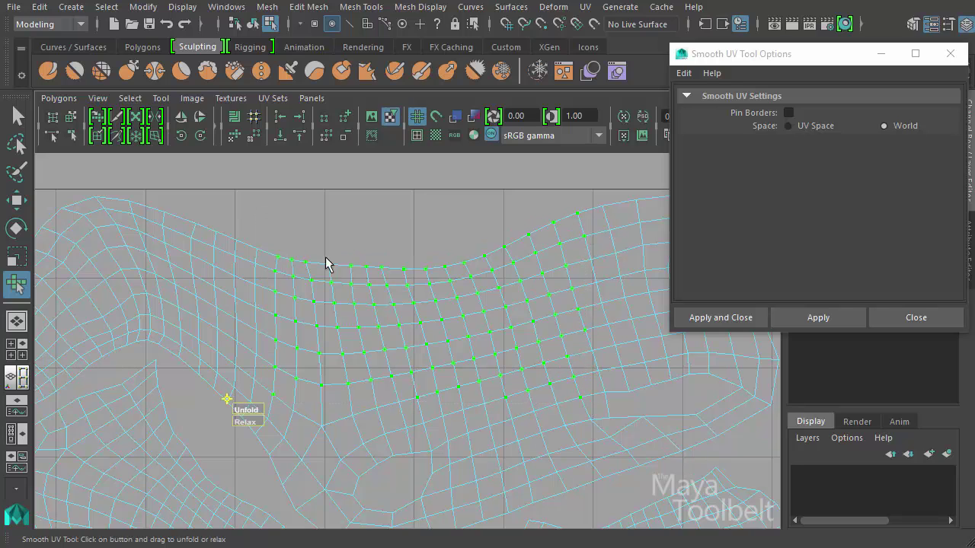
{"action": "left_click_drag", "start_coordinate": [251, 427], "coordinate": [226, 448]}
{"action": "left_click_drag", "start_coordinate": [245, 411], "coordinate": [295, 433]}
- Turn Pin Borders back on, apply the setting, and unfold the selected UVs with the border pinned
{"action": "left_click", "coordinate": [788, 113]}
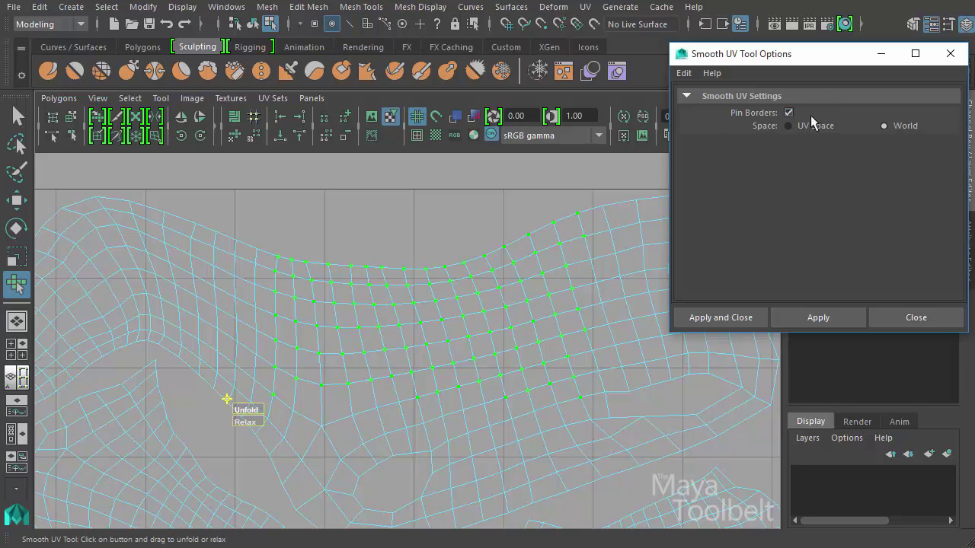
{"action": "left_click", "coordinate": [842, 324]}
{"action": "left_click_drag", "start_coordinate": [248, 413], "coordinate": [172, 435]}
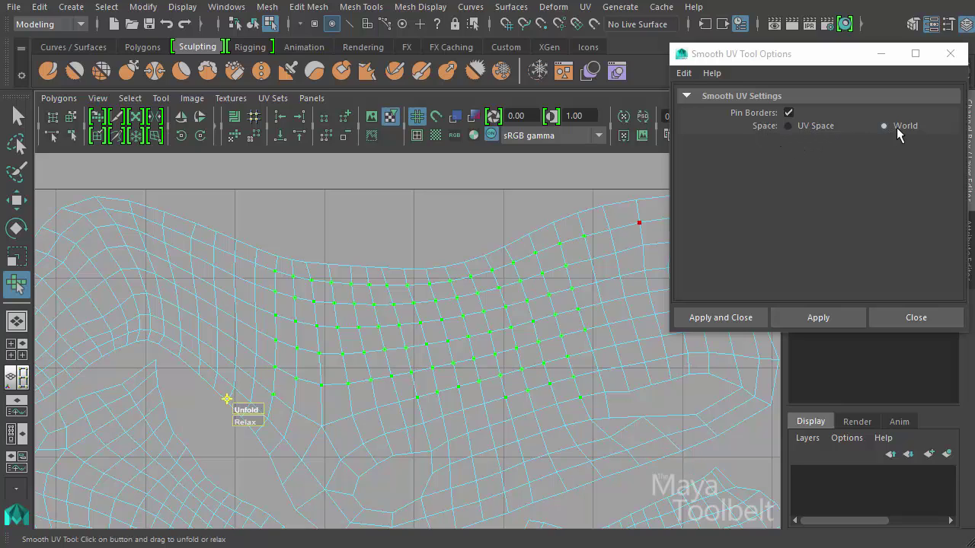
- Set the Smooth UV Tool's Space to UV Space and close its options, with all the horse's shells in view
{"action": "left_click", "coordinate": [788, 126]}
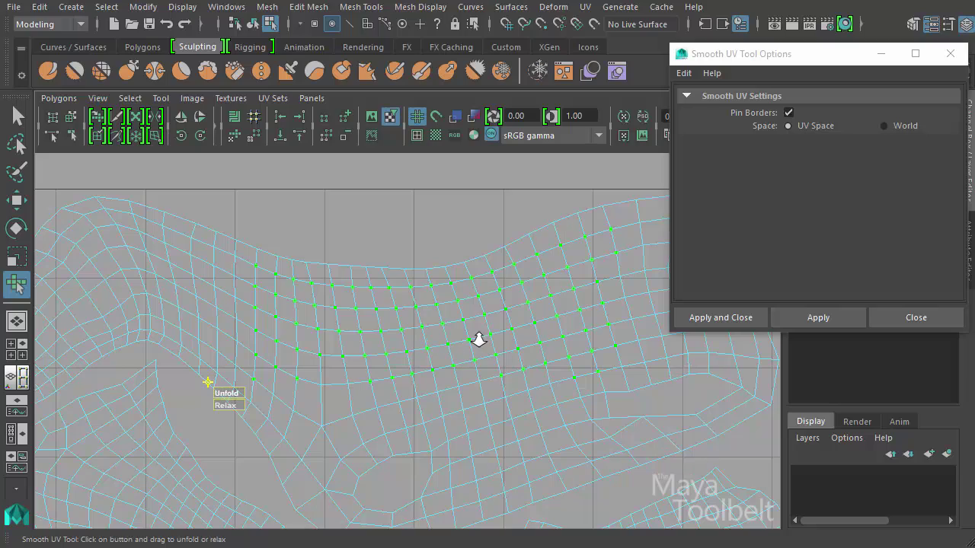
{"action": "scroll", "coordinate": [466, 358], "scroll_direction": "down", "scroll_amount": 2}
{"action": "right_click_drag", "start_coordinate": [469, 358], "coordinate": [378, 442], "text": "alt"}
{"action": "middle_click_drag", "start_coordinate": [379, 443], "coordinate": [342, 308], "text": "alt"}
{"action": "right_click_drag", "start_coordinate": [479, 351], "coordinate": [452, 351], "text": "alt"}
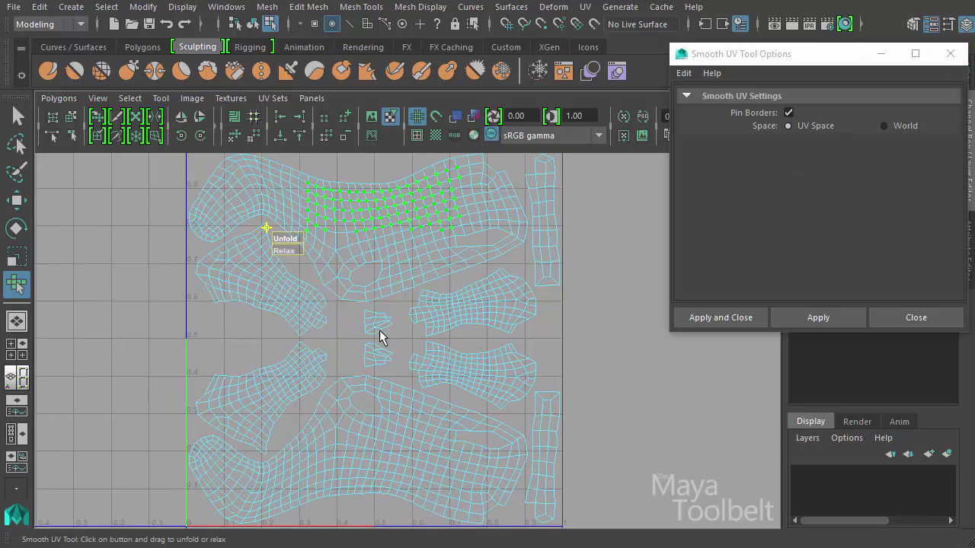
{"action": "left_click", "coordinate": [905, 319]}
- Restore the perspective view beside the UV Editor and switch from component to object selection
{"action": "key", "text": "space"}
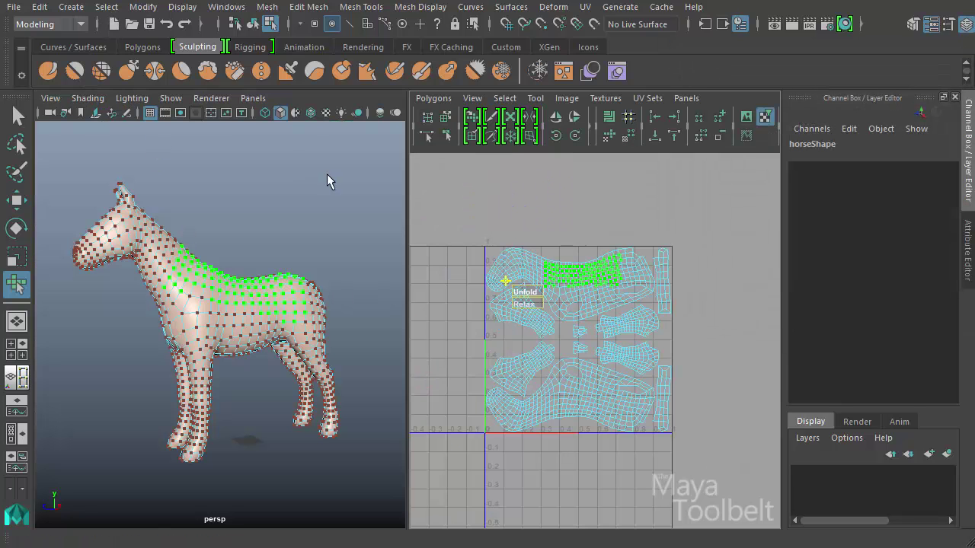
{"action": "left_click", "coordinate": [252, 25]}
{"action": "mouse_move", "coordinate": [279, 198]}
{"action": "left_mouse_down", "text": "alt"}
{"action": "mouse_move", "coordinate": [270, 198]}
{"action": "mouse_move", "coordinate": [292, 196]}
{"action": "left_mouse_up", "text": "alt"}
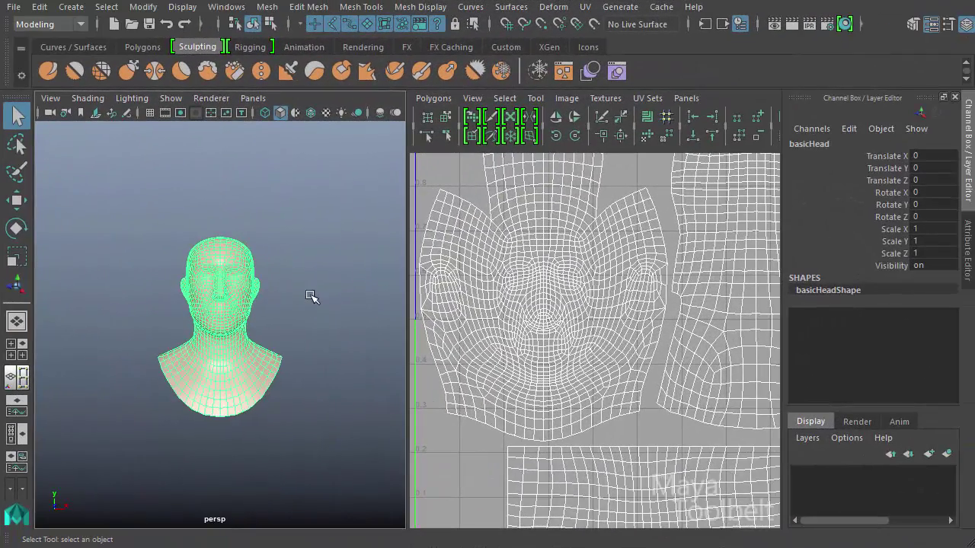
- Examine the head model from several angles and select it so its UVs appear in the UV Editor
{"action": "left_click", "coordinate": [311, 298]}
{"action": "left_click_drag", "start_coordinate": [311, 298], "coordinate": [272, 349], "text": "alt"}
{"action": "right_click_drag", "start_coordinate": [233, 341], "coordinate": [450, 366], "text": "alt"}
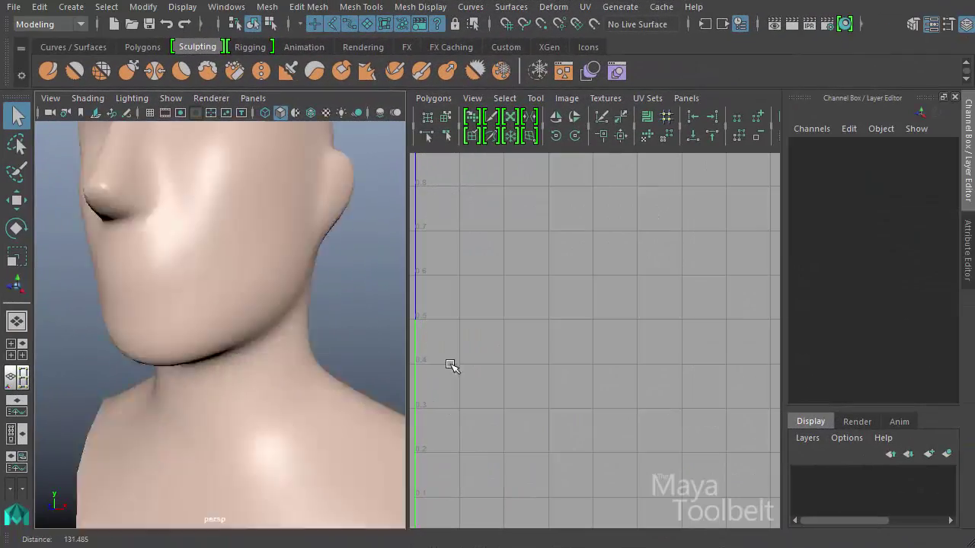
{"action": "left_click_drag", "start_coordinate": [183, 358], "coordinate": [370, 344], "text": "alt"}
{"action": "left_click", "coordinate": [336, 318]}
{"action": "middle_click_drag", "start_coordinate": [334, 284], "coordinate": [330, 328], "text": "alt"}
{"action": "right_click_drag", "start_coordinate": [330, 328], "coordinate": [209, 290], "text": "alt"}
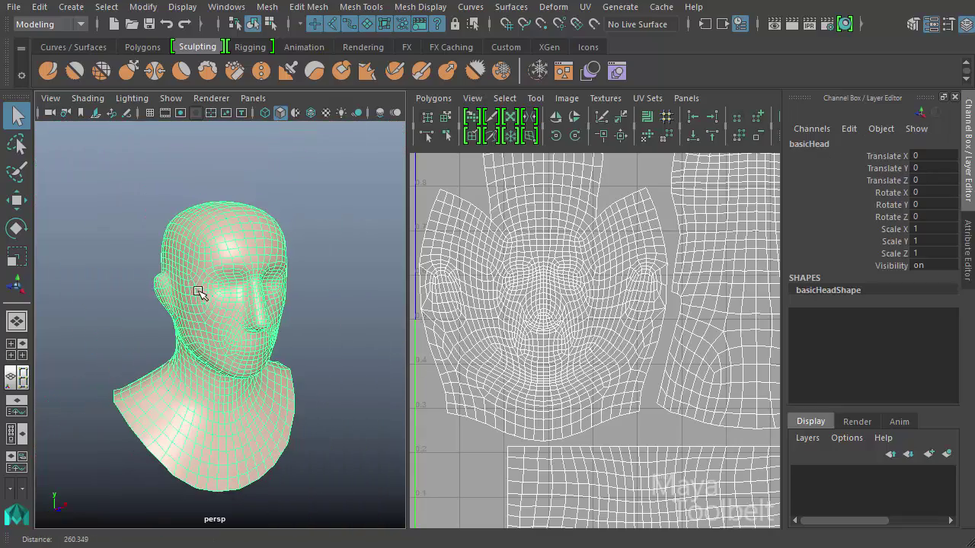
{"action": "left_click_drag", "start_coordinate": [335, 293], "coordinate": [259, 308], "text": "alt"}
{"action": "left_click_drag", "start_coordinate": [239, 348], "coordinate": [337, 359], "text": "alt"}
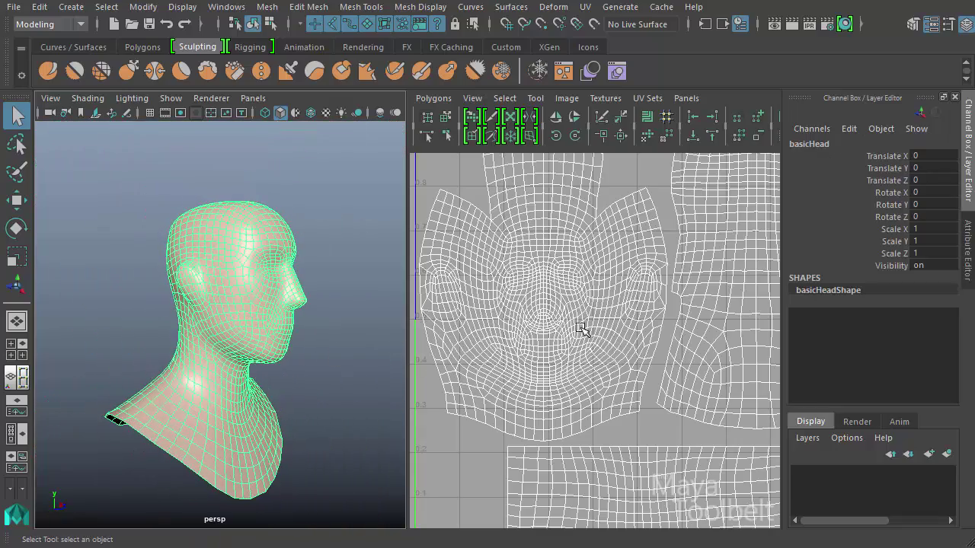
- Switch to UV component selection and select a rectangular block of UVs covering the face in the head's front shell
{"action": "right_click_drag", "start_coordinate": [677, 335], "coordinate": [685, 358], "text": "alt"}
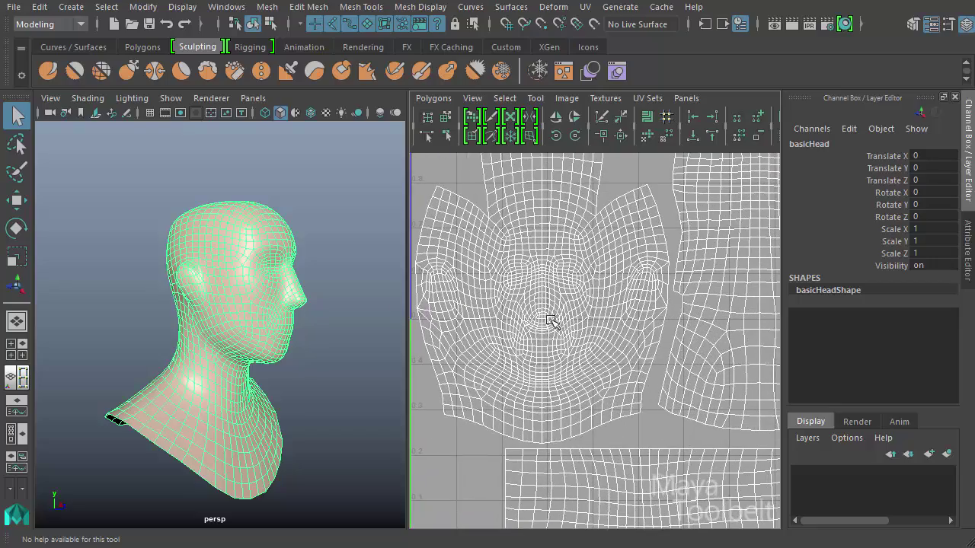
{"action": "middle_click_drag", "start_coordinate": [526, 288], "coordinate": [549, 315], "text": "alt"}
{"action": "right_click_drag", "start_coordinate": [548, 316], "coordinate": [708, 342], "text": "alt"}
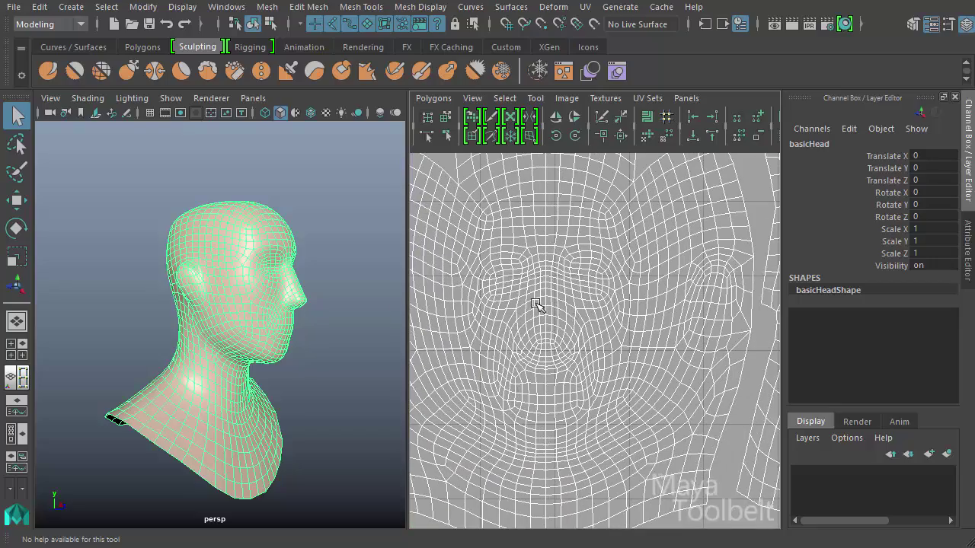
{"action": "middle_click_drag", "start_coordinate": [533, 304], "coordinate": [559, 285], "text": "alt"}
{"action": "right_click_drag", "start_coordinate": [559, 285], "coordinate": [688, 323], "text": "alt"}
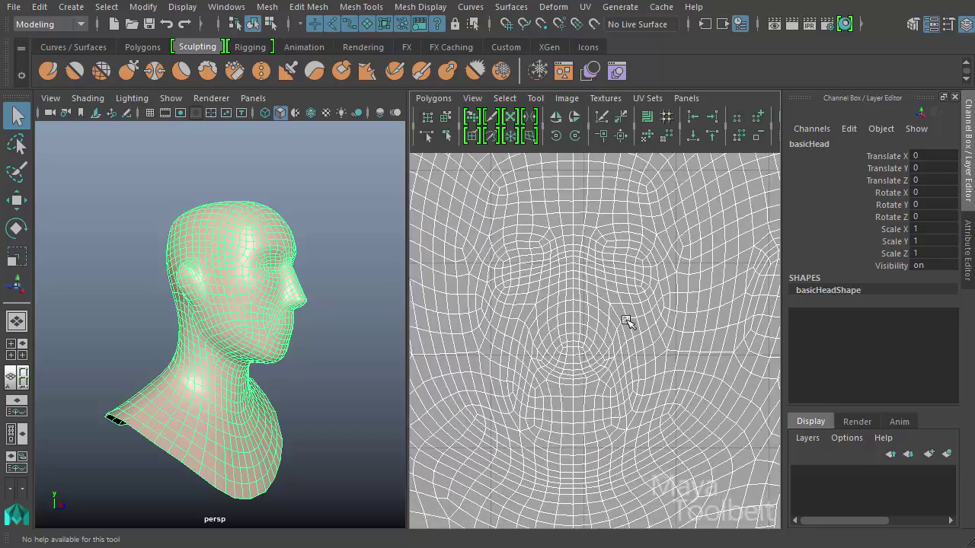
{"action": "scroll", "coordinate": [667, 342], "scroll_direction": "up", "scroll_amount": 4}
{"action": "right_click_drag", "start_coordinate": [566, 283], "coordinate": [601, 283]}
{"action": "left_click_drag", "start_coordinate": [494, 214], "coordinate": [686, 418]}
{"action": "left_click_drag", "start_coordinate": [474, 219], "coordinate": [699, 425]}
{"action": "left_click_drag", "start_coordinate": [352, 299], "coordinate": [282, 301], "text": "alt"}
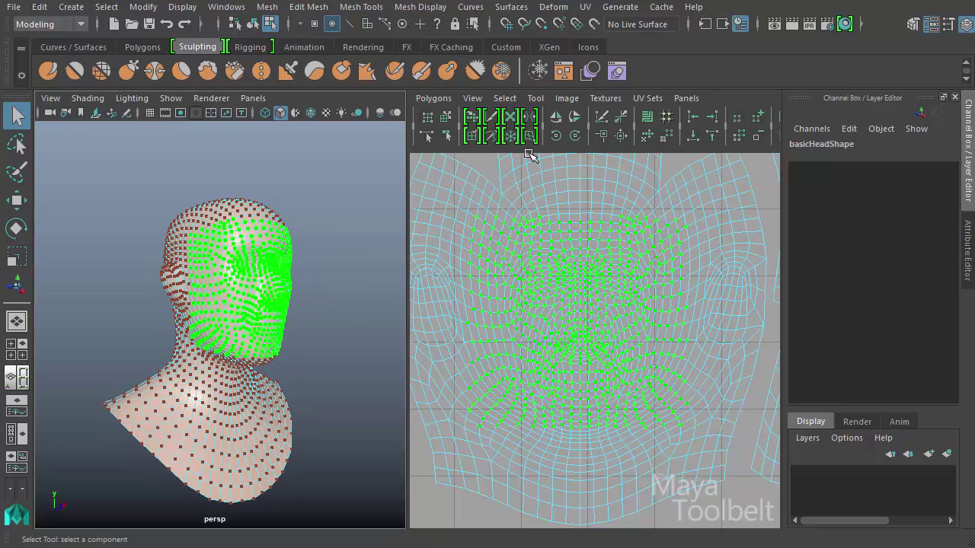
- Maximize the UV Editor, activate the Smooth UV Tool, and unfold and relax the selected face UVs
{"action": "key", "text": "space"}
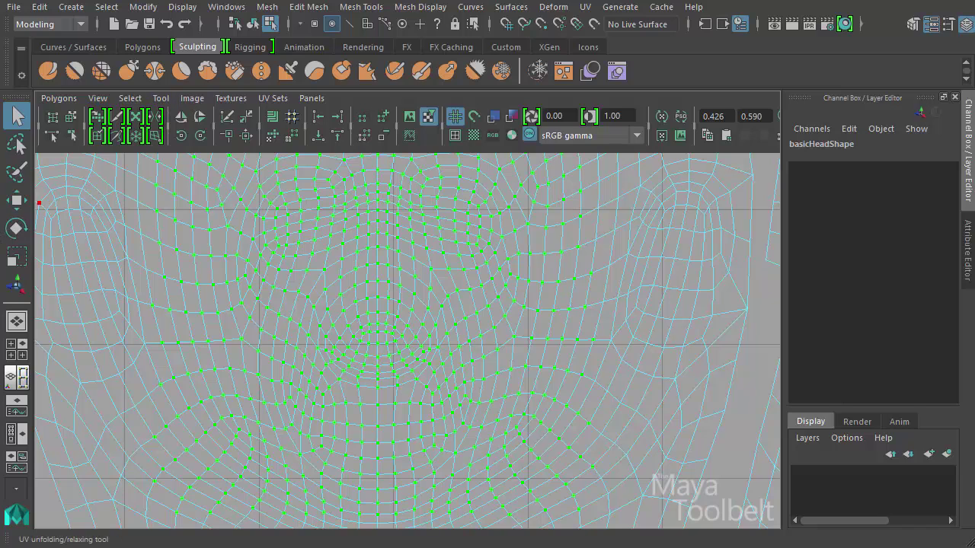
{"action": "left_click", "coordinate": [17, 284]}
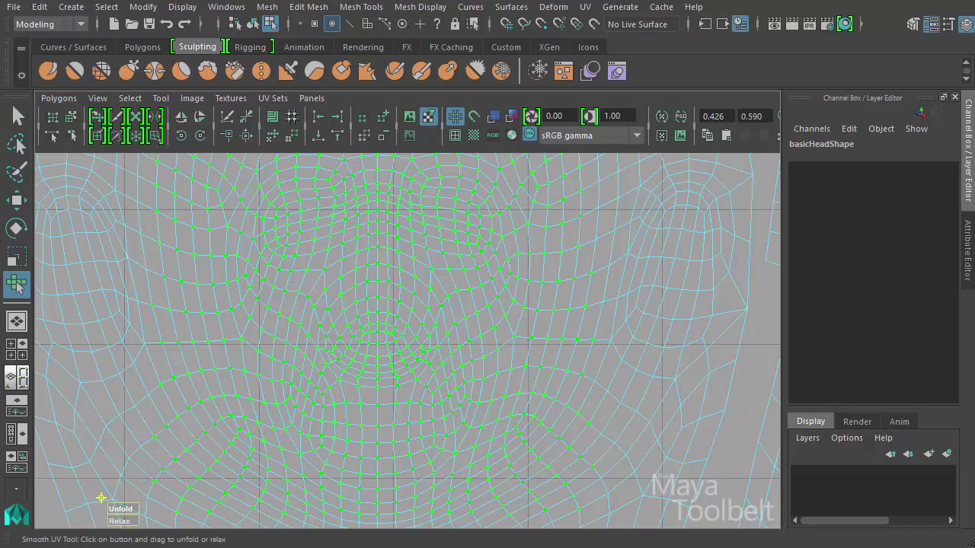
{"action": "left_click_drag", "start_coordinate": [120, 511], "coordinate": [410, 244]}
{"action": "left_click_drag", "start_coordinate": [119, 523], "coordinate": [333, 543]}
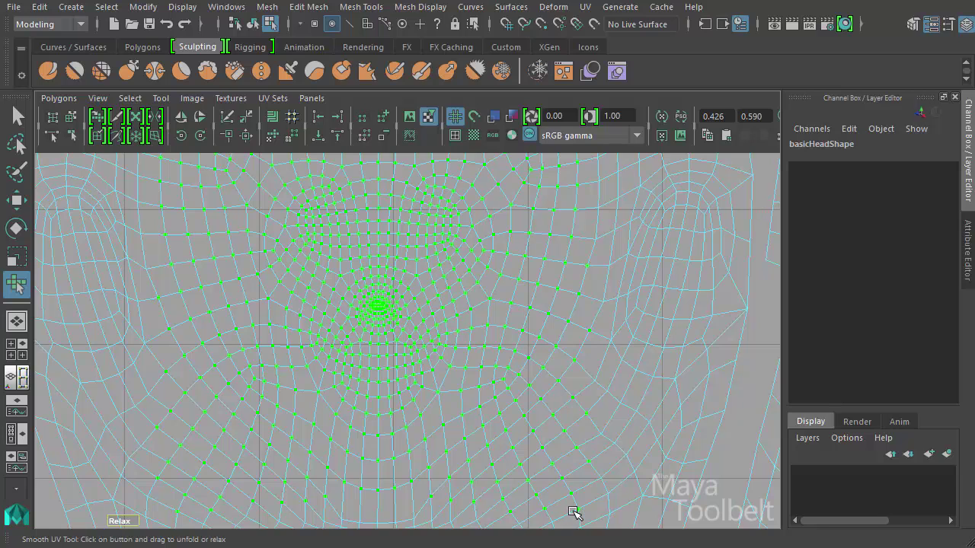
- Alternate between unfolding and relaxing the selected face UVs, and undo the last smoothing pass
{"action": "left_click_drag", "start_coordinate": [296, 491], "coordinate": [391, 501]}
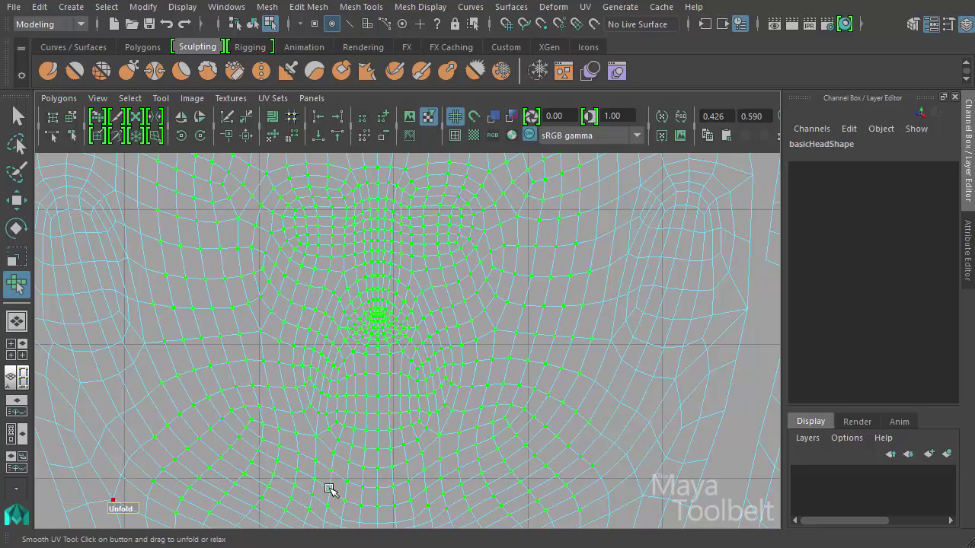
{"action": "left_click_drag", "start_coordinate": [307, 489], "coordinate": [118, 496]}
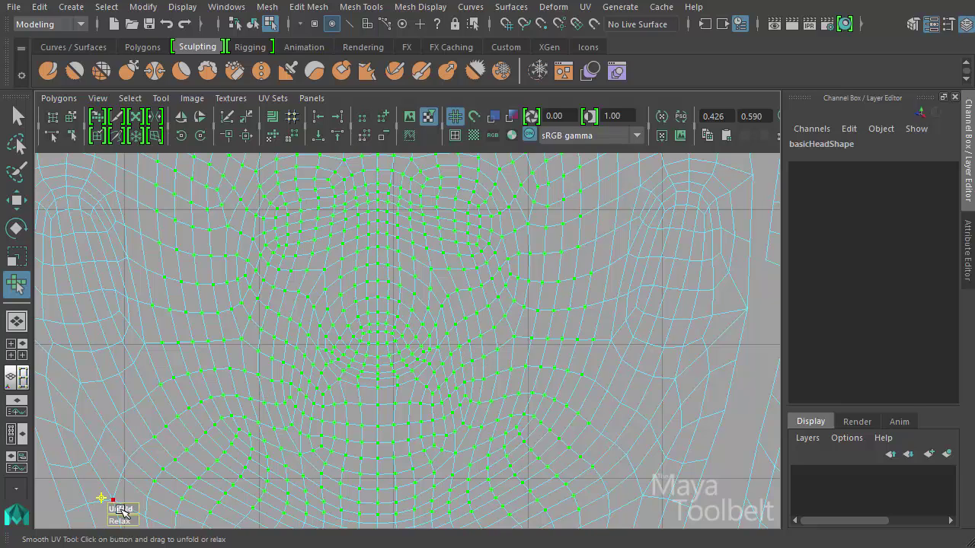
{"action": "left_click_drag", "start_coordinate": [118, 519], "coordinate": [124, 524]}
{"action": "key", "text": "ctrl+z"}
- Open the Smooth UV Tool options, apply World as the Space setting, and unfold the selected face UVs
{"action": "middle_click_drag", "start_coordinate": [550, 311], "coordinate": [605, 312], "text": "alt"}
{"action": "right_click_drag", "start_coordinate": [605, 313], "coordinate": [450, 320], "text": "alt"}
{"action": "middle_click_drag", "start_coordinate": [437, 330], "coordinate": [364, 304], "text": "alt"}
{"action": "right_click_drag", "start_coordinate": [364, 305], "coordinate": [510, 328], "text": "alt"}
{"action": "middle_click_drag", "start_coordinate": [511, 329], "coordinate": [517, 341], "text": "alt"}
{"action": "double_click", "coordinate": [16, 284]}
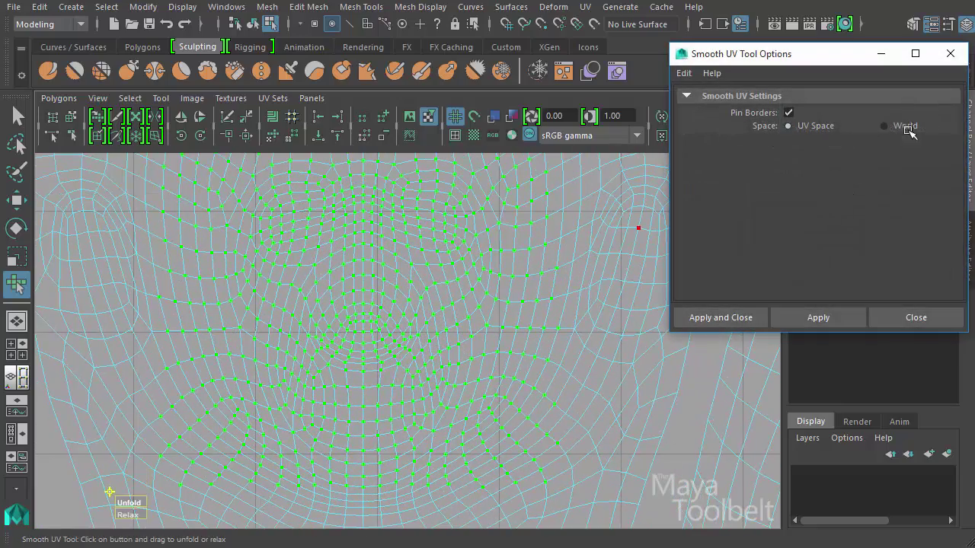
{"action": "left_click", "coordinate": [833, 315]}
{"action": "mouse_move", "coordinate": [126, 512]}
{"action": "left_mouse_down"}
{"action": "mouse_move", "coordinate": [236, 520]}
{"action": "mouse_move", "coordinate": [155, 524]}
{"action": "mouse_move", "coordinate": [409, 533]}
{"action": "mouse_move", "coordinate": [130, 513]}
{"action": "mouse_move", "coordinate": [190, 535]}
{"action": "mouse_move", "coordinate": [228, 525]}
{"action": "mouse_move", "coordinate": [311, 528]}
{"action": "mouse_move", "coordinate": [243, 515]}
{"action": "mouse_move", "coordinate": [118, 516]}
{"action": "mouse_move", "coordinate": [144, 509]}
{"action": "left_mouse_up"}
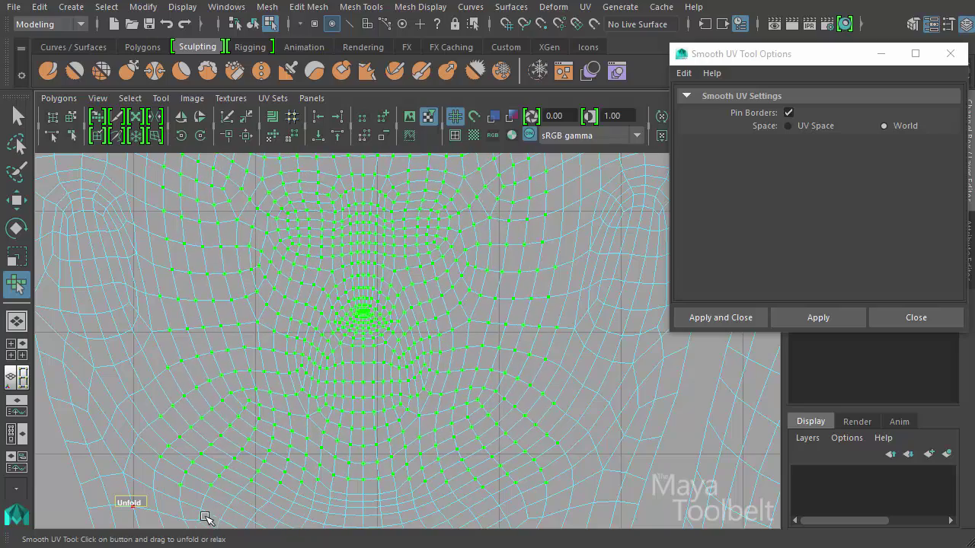
{"action": "left_click_drag", "start_coordinate": [104, 513], "coordinate": [61, 511]}
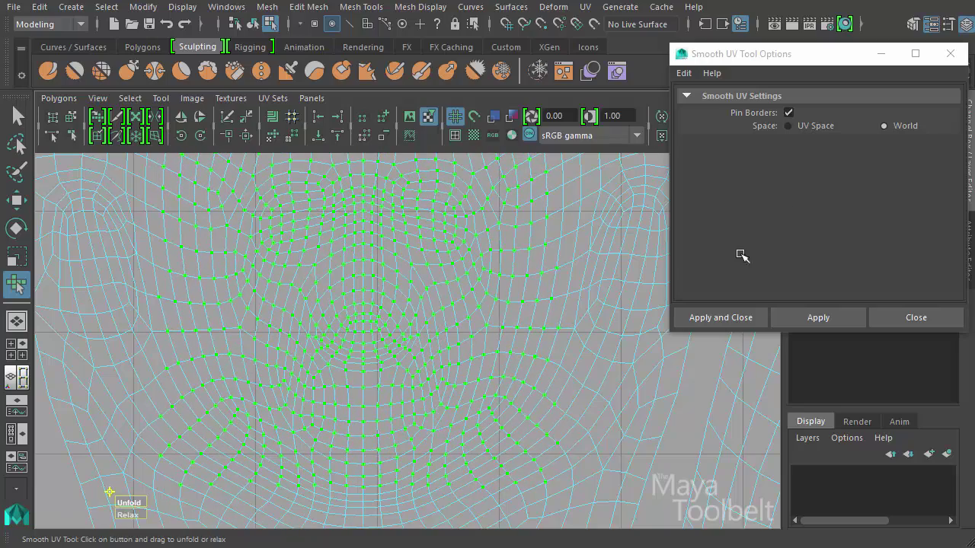
- Reapply the World space setting and smooth the face UVs again in several unfold passes
{"action": "left_click", "coordinate": [838, 320]}
{"action": "left_click_drag", "start_coordinate": [140, 503], "coordinate": [140, 507]}
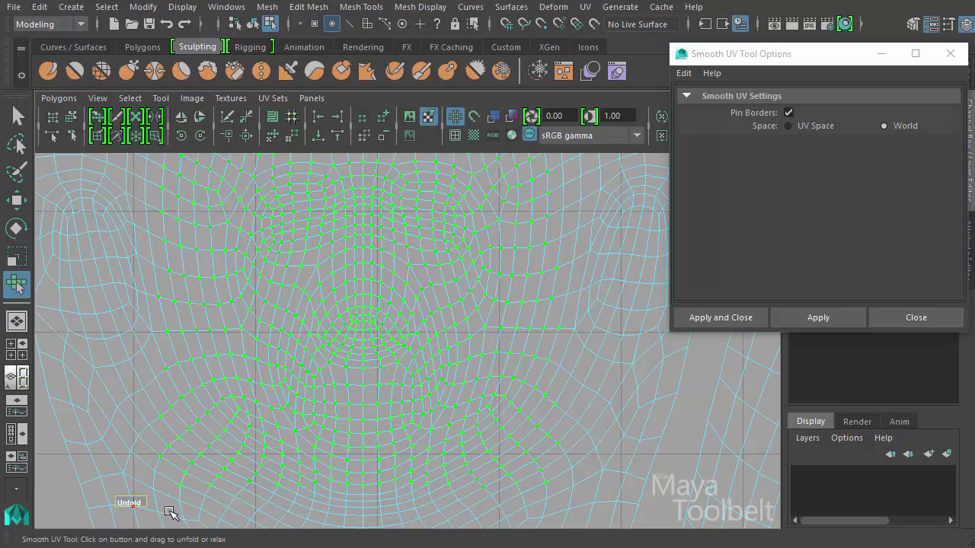
{"action": "left_click_drag", "start_coordinate": [233, 524], "coordinate": [325, 507]}
{"action": "left_click_drag", "start_coordinate": [160, 485], "coordinate": [250, 497]}
{"action": "left_click_drag", "start_coordinate": [127, 486], "coordinate": [230, 525]}
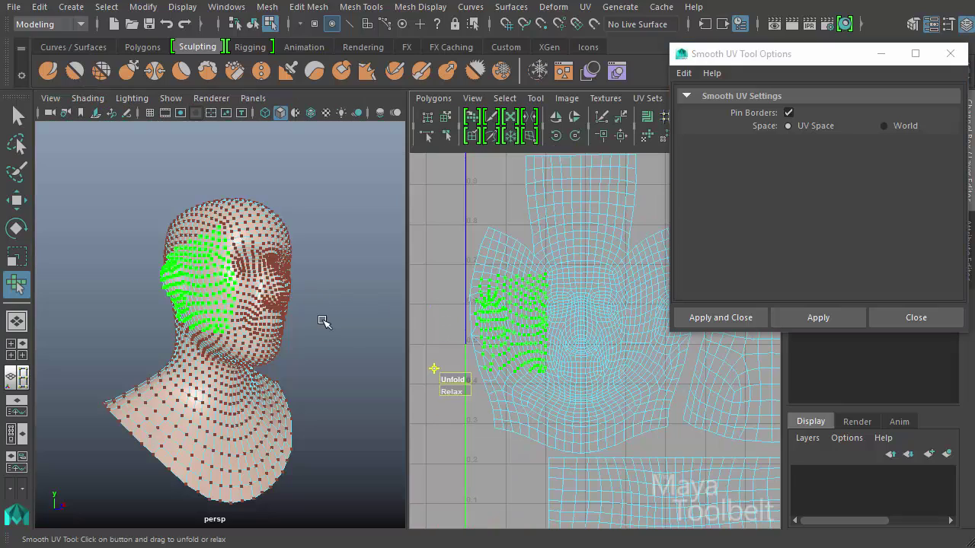
- Leave the Smooth UV Tool, return to object selection, and select the whole head model
{"action": "key", "text": "q"}
{"action": "left_click_drag", "start_coordinate": [323, 322], "coordinate": [291, 325], "text": "alt"}
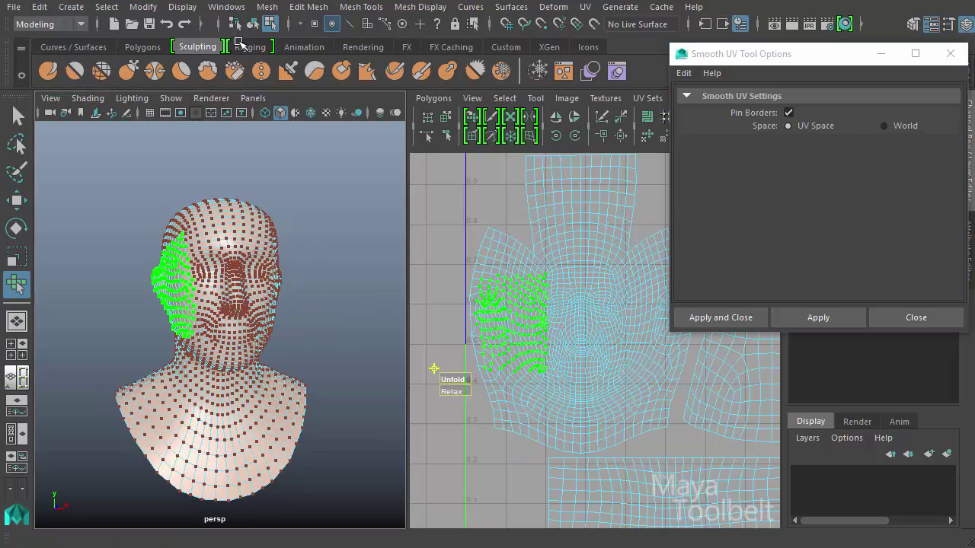
{"action": "left_click", "coordinate": [252, 23]}
{"action": "key", "text": "w"}
{"action": "left_click_drag", "start_coordinate": [271, 284], "coordinate": [254, 270], "text": "alt"}
{"action": "right_click", "coordinate": [236, 289], "text": "ctrl+shift"}
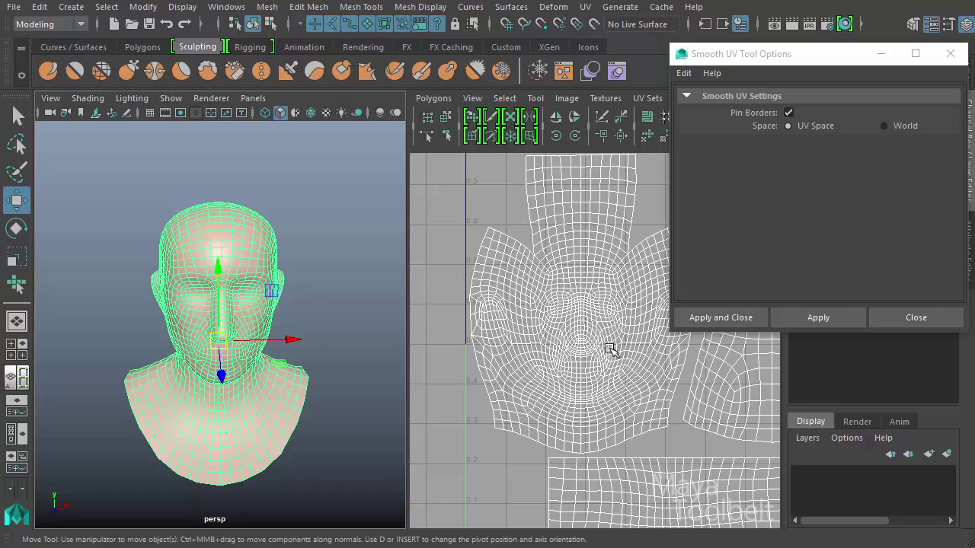
- Switch to face selection in a close-up perspective view and select one face on each side of the nose's underside for the nostrils
{"action": "left_click_drag", "start_coordinate": [365, 283], "coordinate": [278, 282], "text": "alt"}
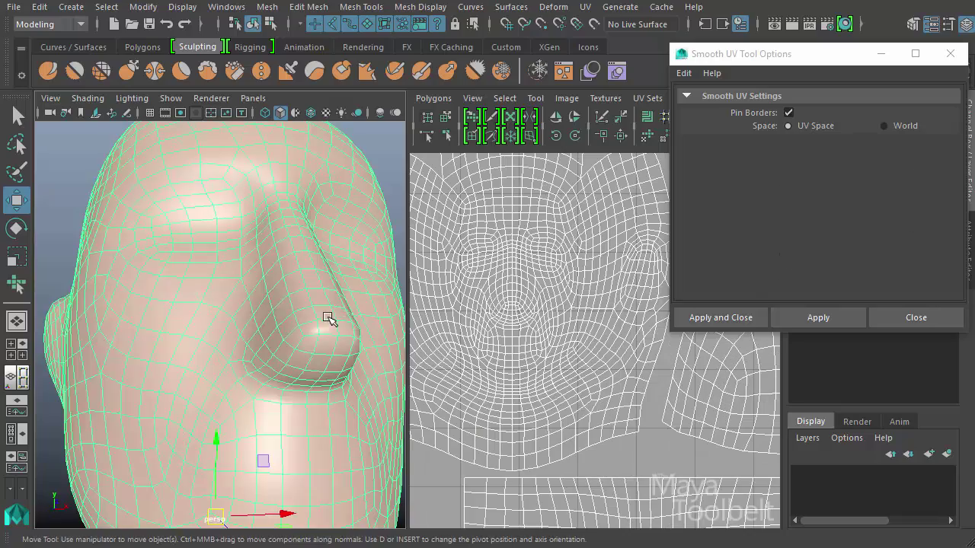
{"action": "left_click_drag", "start_coordinate": [327, 320], "coordinate": [268, 198], "text": "alt"}
{"action": "key", "text": "space"}
{"action": "left_click_drag", "start_coordinate": [469, 320], "coordinate": [533, 342], "text": "alt"}
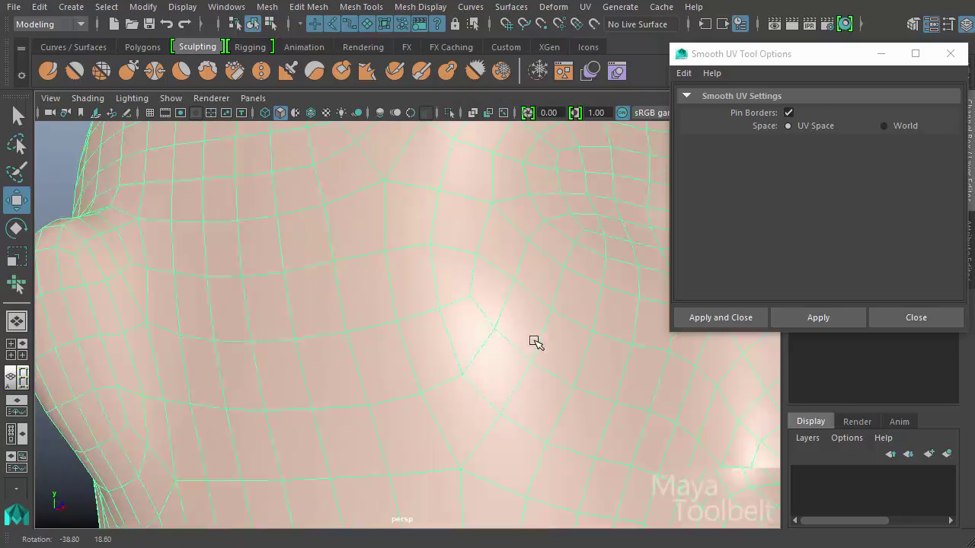
{"action": "scroll", "coordinate": [533, 341], "scroll_direction": "down", "scroll_amount": 5}
{"action": "left_click_drag", "start_coordinate": [495, 376], "coordinate": [320, 322], "text": "alt"}
{"action": "middle_click_drag", "start_coordinate": [320, 322], "coordinate": [311, 367], "text": "alt"}
{"action": "right_click_drag", "start_coordinate": [311, 367], "coordinate": [427, 344], "text": "alt"}
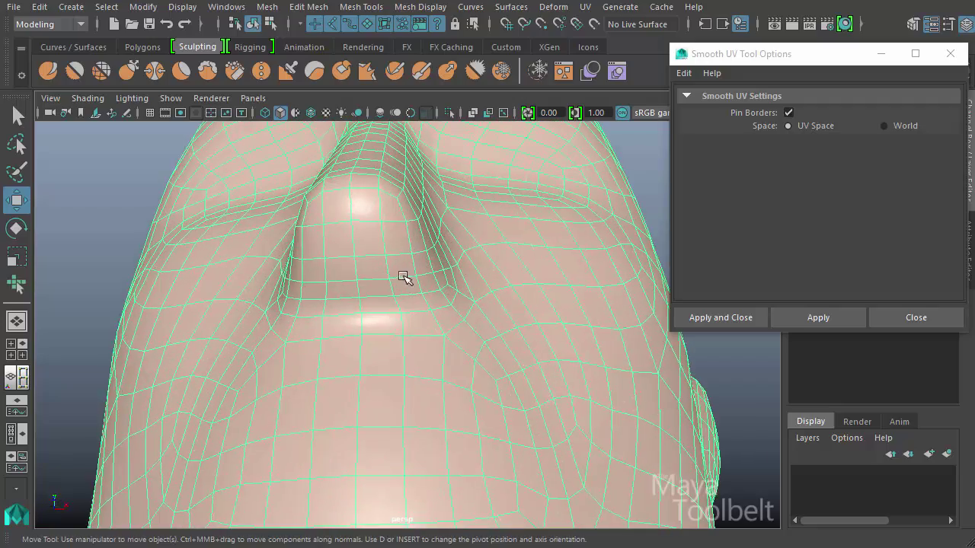
{"action": "right_click_drag", "start_coordinate": [323, 250], "coordinate": [322, 288]}
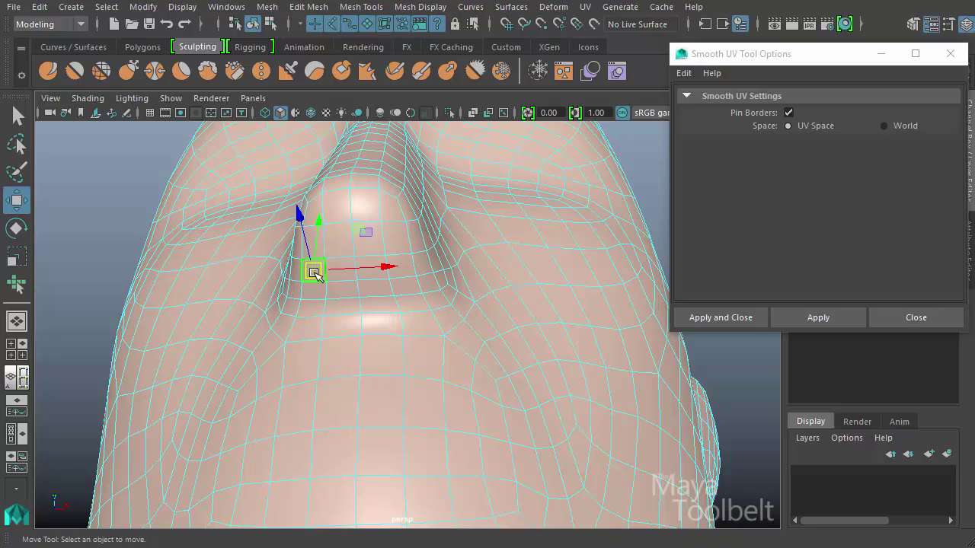
{"action": "key", "text": "q"}
{"action": "left_click", "coordinate": [409, 277]}
{"action": "left_click_drag", "start_coordinate": [409, 276], "coordinate": [300, 340], "text": "alt"}
{"action": "middle_click_drag", "start_coordinate": [300, 340], "coordinate": [317, 340], "text": "alt"}
{"action": "right_click_drag", "start_coordinate": [317, 340], "coordinate": [352, 348], "text": "alt"}
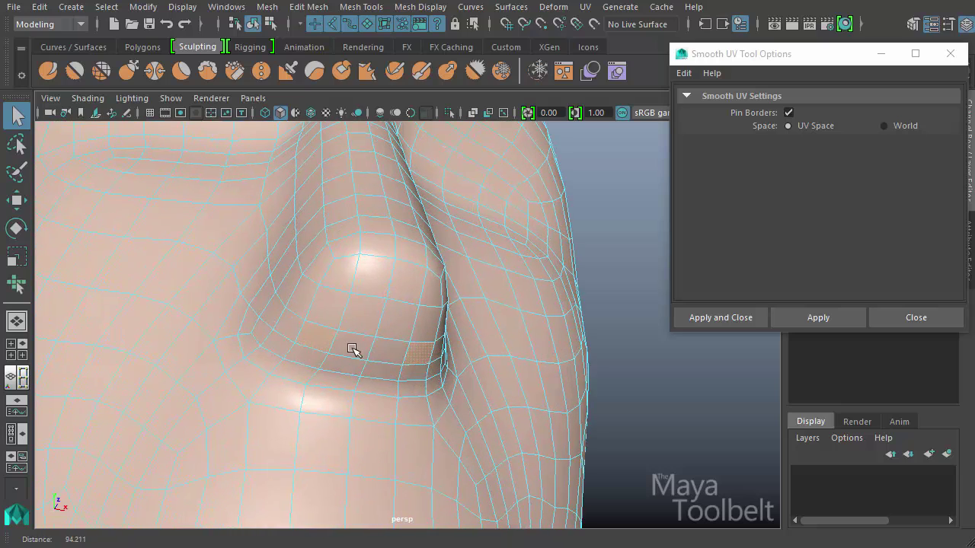
- Extrude the two nostril faces, shrink them into the underside of the nose, and return to object selection
{"action": "left_click", "coordinate": [323, 5]}
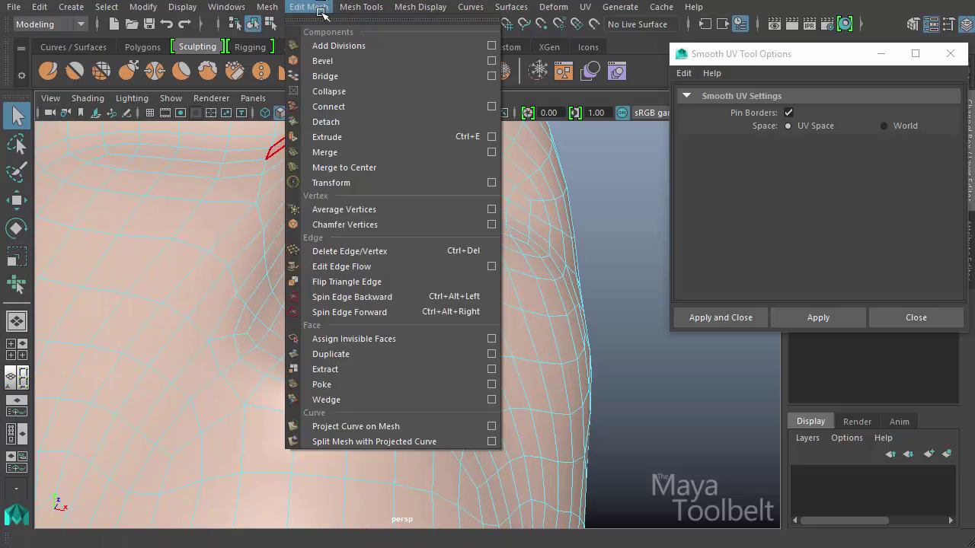
{"action": "left_click", "coordinate": [335, 137]}
{"action": "left_click_drag", "start_coordinate": [462, 340], "coordinate": [489, 305], "text": "alt"}
{"action": "left_click_drag", "start_coordinate": [420, 297], "coordinate": [335, 335], "text": "alt"}
{"action": "left_click_drag", "start_coordinate": [79, 474], "coordinate": [277, 320]}
{"action": "middle_click_drag", "start_coordinate": [283, 271], "coordinate": [340, 398], "text": "alt"}
{"action": "left_click_drag", "start_coordinate": [341, 282], "coordinate": [347, 281]}
{"action": "left_click_drag", "start_coordinate": [282, 266], "coordinate": [267, 269]}
{"action": "left_click_drag", "start_coordinate": [380, 277], "coordinate": [489, 266], "text": "alt"}
{"action": "left_click", "coordinate": [253, 24]}
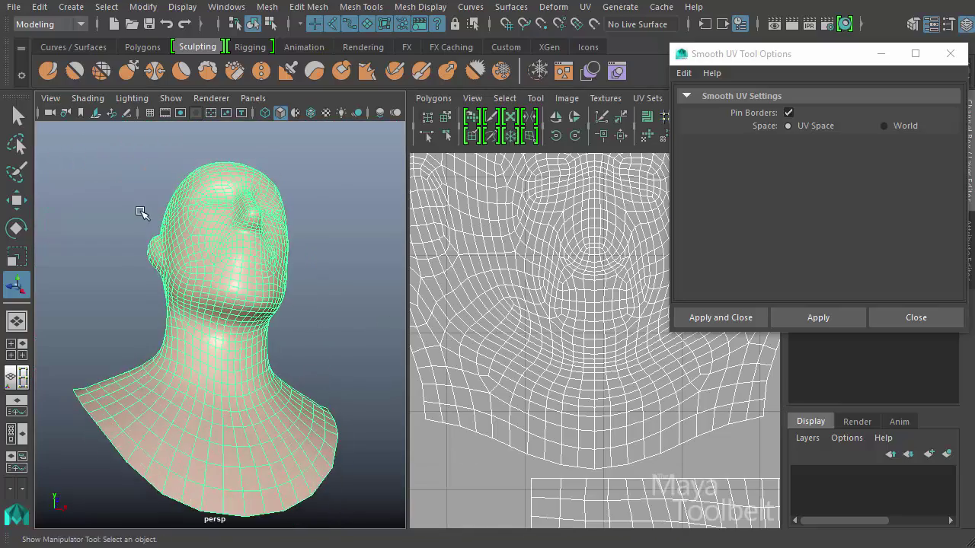
- Switch back to component selection and pick the extruded face at the first nostril
{"action": "middle_click_drag", "start_coordinate": [142, 211], "coordinate": [139, 296], "text": "alt"}
{"action": "right_click_drag", "start_coordinate": [139, 297], "coordinate": [364, 325], "text": "alt"}
{"action": "left_click_drag", "start_coordinate": [206, 267], "coordinate": [160, 255], "text": "alt"}
{"action": "right_click_drag", "start_coordinate": [160, 266], "coordinate": [183, 281], "text": "alt"}
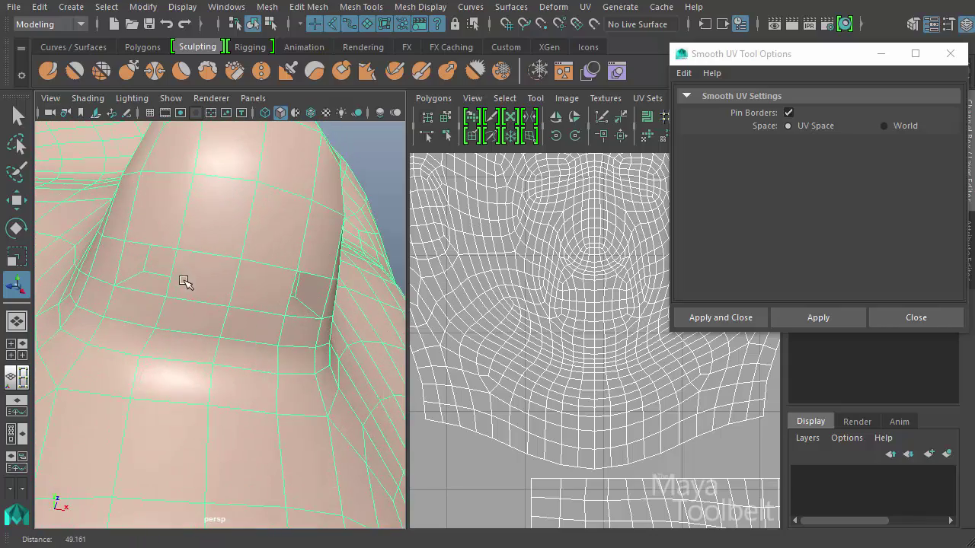
{"action": "right_click", "coordinate": [166, 258]}
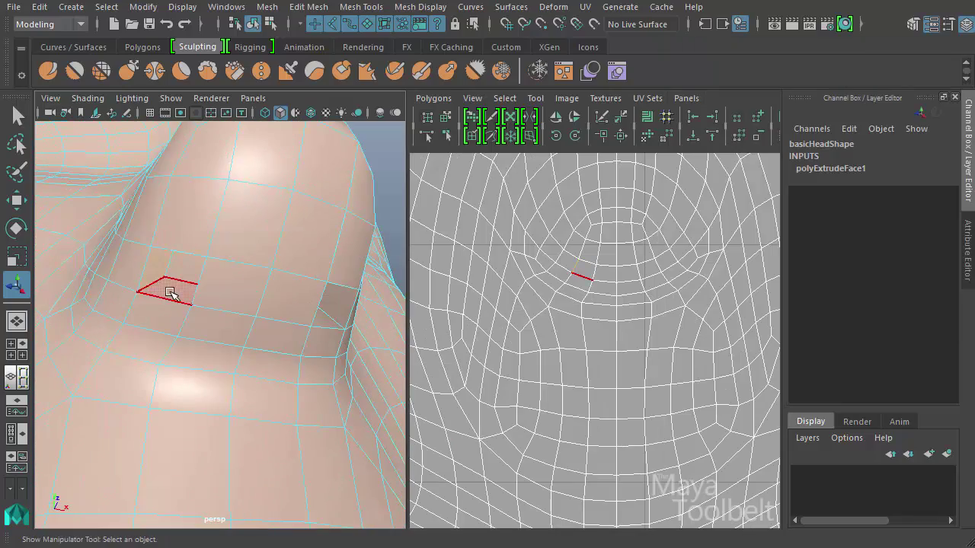
{"action": "left_click", "coordinate": [182, 290]}
- Select the first nostril's inner face and scale its UVs down inside the surrounding quad in the UV Editor
{"action": "left_click_drag", "start_coordinate": [178, 297], "coordinate": [305, 293], "text": "alt"}
{"action": "middle_click_drag", "start_coordinate": [520, 302], "coordinate": [541, 341], "text": "alt"}
{"action": "right_click_drag", "start_coordinate": [540, 342], "coordinate": [804, 418], "text": "alt"}
{"action": "middle_click_drag", "start_coordinate": [660, 300], "coordinate": [637, 350], "text": "alt"}
{"action": "right_click_drag", "start_coordinate": [637, 350], "coordinate": [670, 337], "text": "alt"}
{"action": "middle_click_drag", "start_coordinate": [601, 326], "coordinate": [556, 312], "text": "alt"}
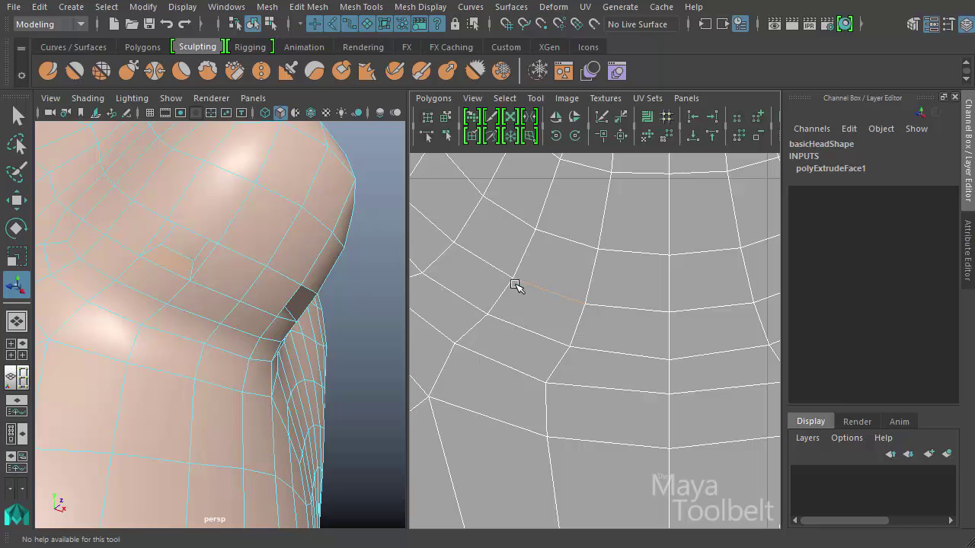
{"action": "left_click", "coordinate": [191, 245]}
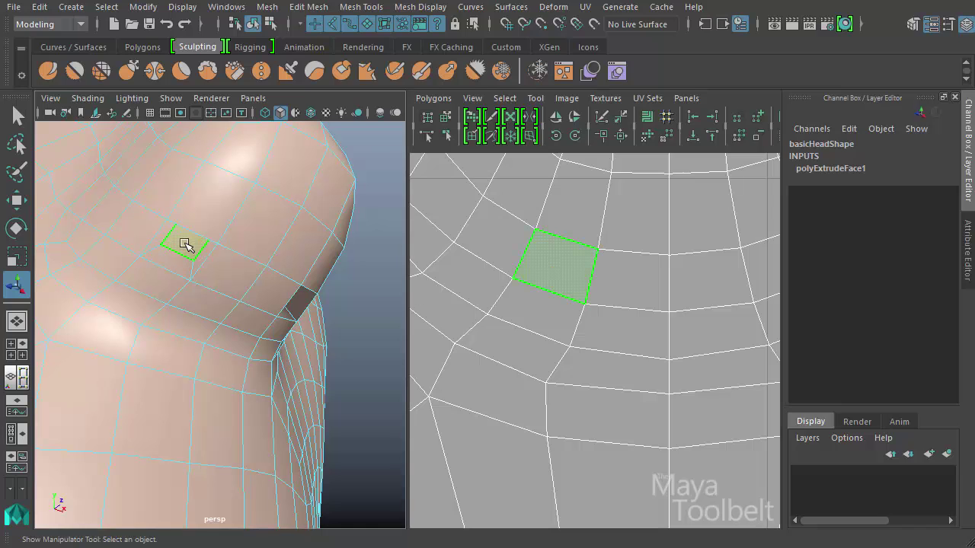
{"action": "left_click", "coordinate": [568, 272]}
{"action": "right_click", "coordinate": [560, 262]}
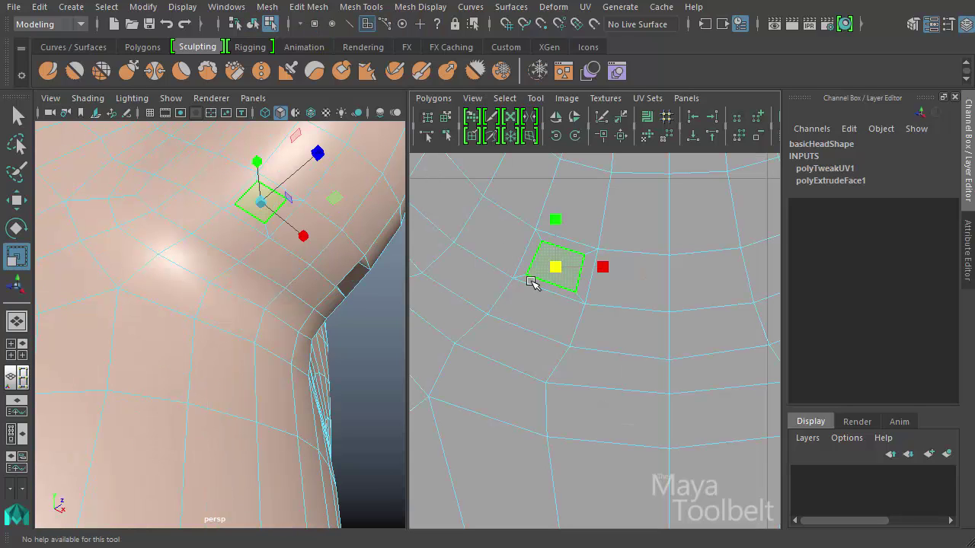
{"action": "left_click_drag", "start_coordinate": [532, 282], "coordinate": [528, 280]}
{"action": "left_click", "coordinate": [537, 293]}
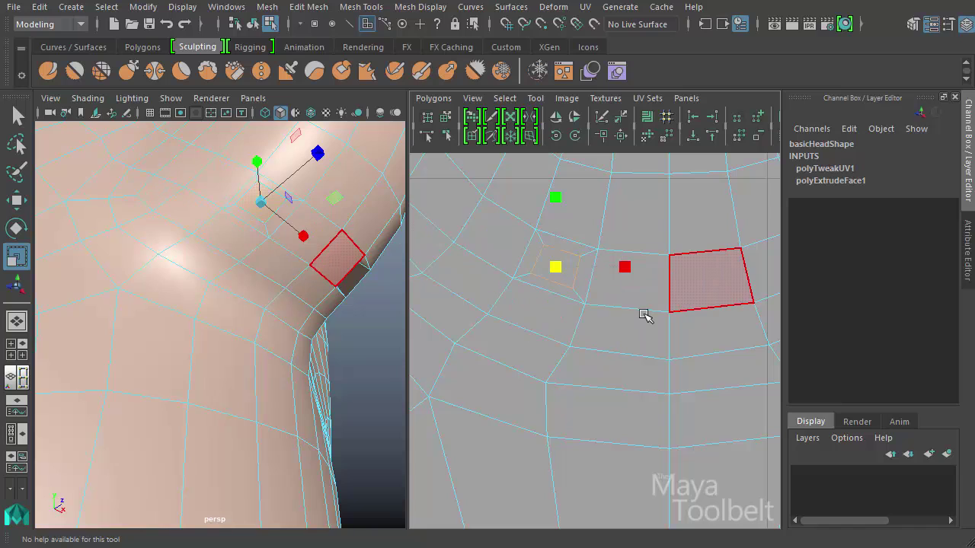
- Select the second nostril's inner face on the model and scale its UVs down in the UV Editor
{"action": "left_click_drag", "start_coordinate": [248, 289], "coordinate": [130, 241], "text": "alt"}
{"action": "middle_click_drag", "start_coordinate": [130, 242], "coordinate": [195, 283], "text": "alt"}
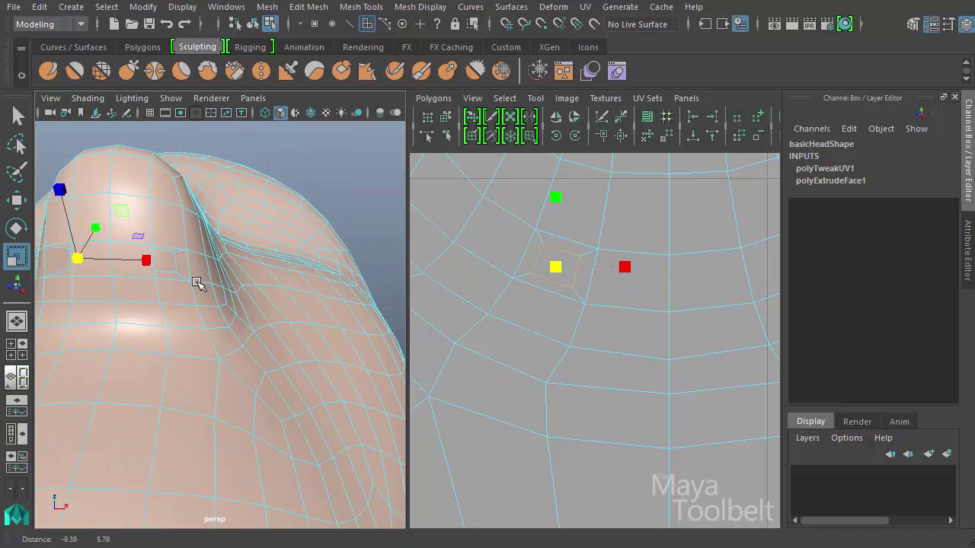
{"action": "left_click", "coordinate": [169, 263]}
{"action": "middle_click_drag", "start_coordinate": [632, 298], "coordinate": [486, 299], "text": "alt"}
{"action": "left_click_drag", "start_coordinate": [638, 266], "coordinate": [604, 287]}
- Select both nostrils' inner UV faces, move them up, and scale them horizontally toward the nose's centre line
{"action": "middle_click_drag", "start_coordinate": [609, 291], "coordinate": [661, 342], "text": "alt"}
{"action": "right_click_drag", "start_coordinate": [660, 342], "coordinate": [640, 325], "text": "alt"}
{"action": "key", "text": "w"}
{"action": "left_click", "coordinate": [496, 319], "text": "shift"}
{"action": "left_click_drag", "start_coordinate": [590, 251], "coordinate": [590, 189]}
{"action": "key", "text": "r"}
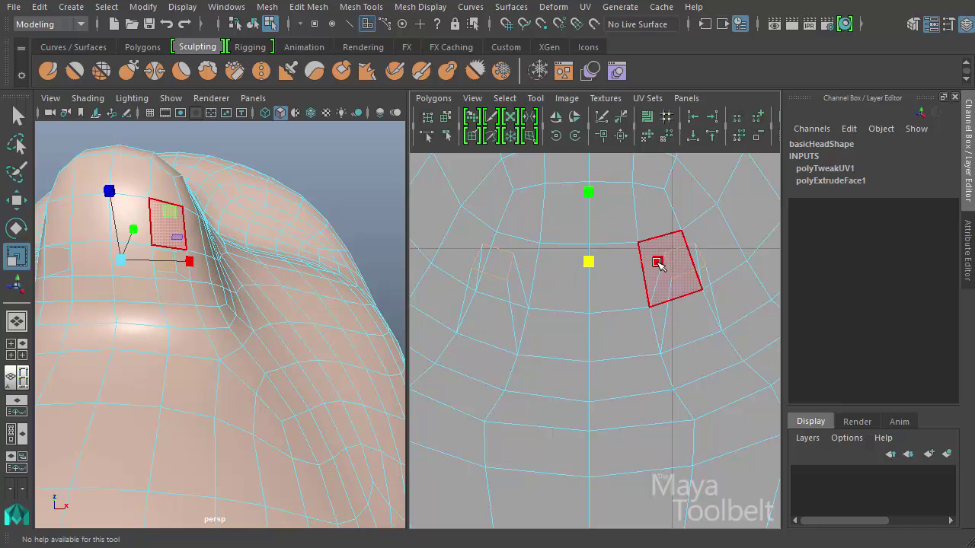
{"action": "left_click_drag", "start_coordinate": [657, 264], "coordinate": [640, 272]}
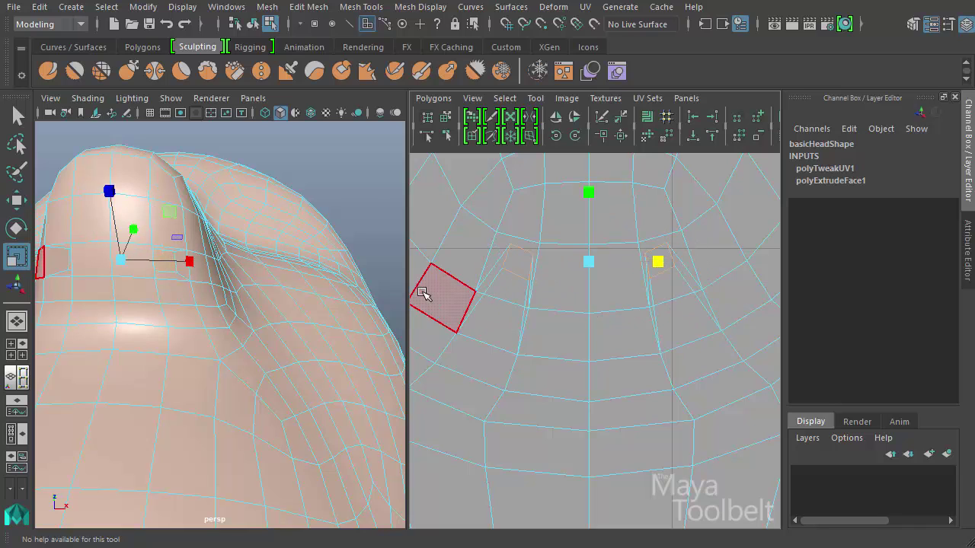
- Return to object selection and maximize the UV Editor on the nostril area
{"action": "left_click", "coordinate": [254, 26]}
{"action": "left_click", "coordinate": [253, 25]}
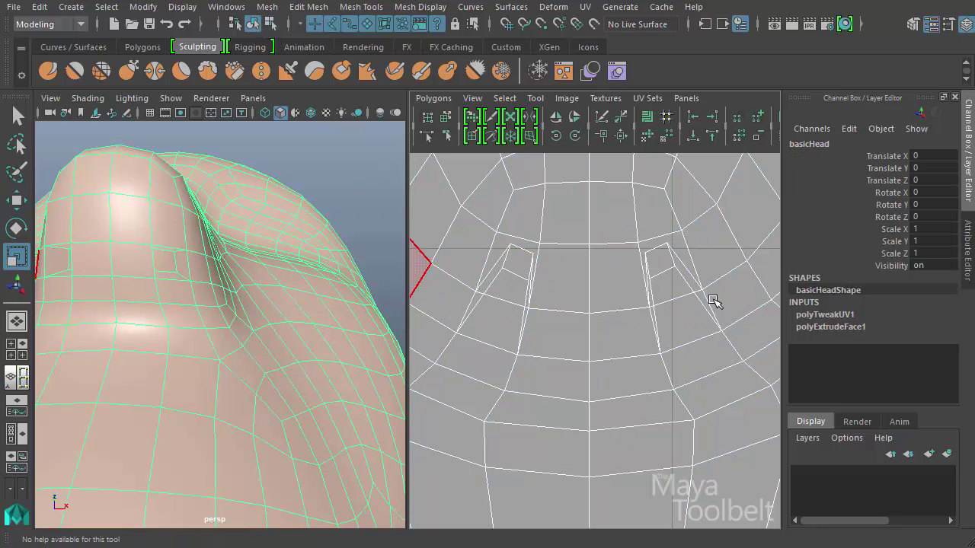
{"action": "right_click_drag", "start_coordinate": [716, 307], "coordinate": [673, 366], "text": "alt"}
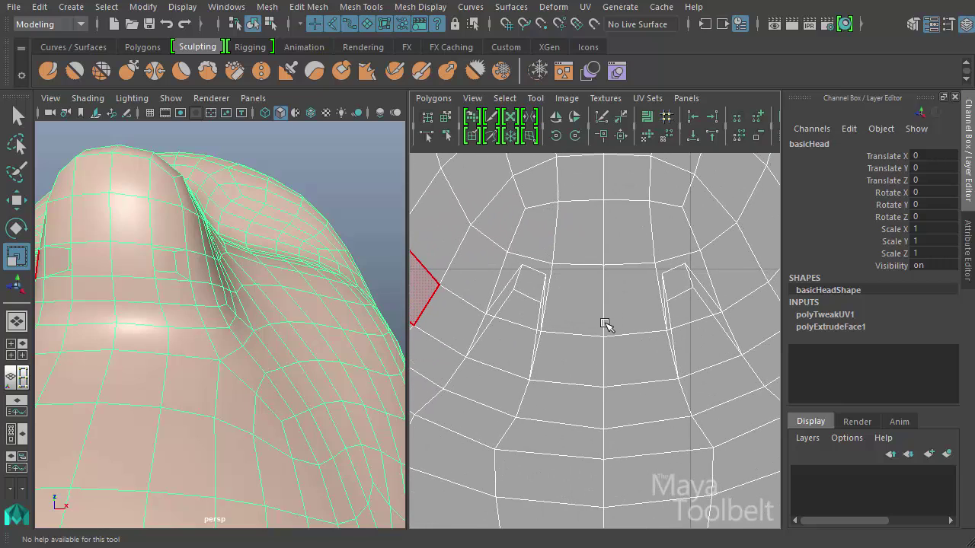
{"action": "key", "text": "space"}
{"action": "right_click_drag", "start_coordinate": [513, 261], "coordinate": [366, 345], "text": "alt"}
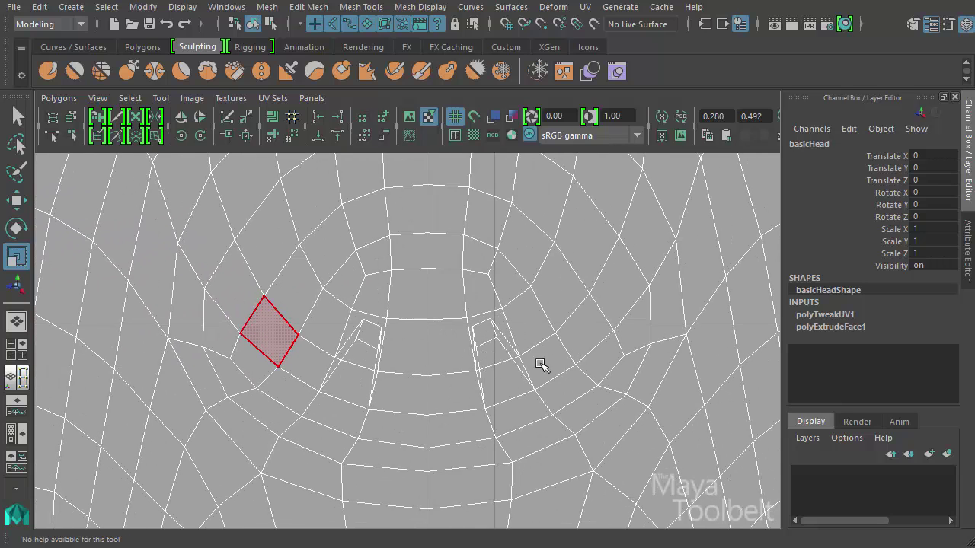
- Switch to UV selection and select the block of UVs surrounding both distorted nostrils
{"action": "right_click_drag", "start_coordinate": [598, 346], "coordinate": [543, 332], "text": "alt"}
{"action": "right_click_drag", "start_coordinate": [421, 308], "coordinate": [724, 381], "text": "alt"}
{"action": "middle_click_drag", "start_coordinate": [431, 293], "coordinate": [295, 259], "text": "alt"}
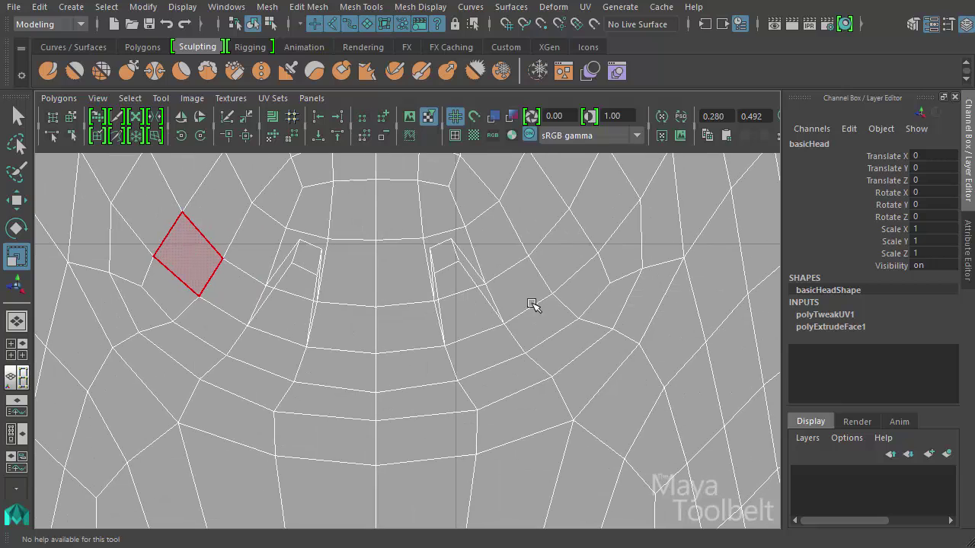
{"action": "right_click_drag", "start_coordinate": [337, 240], "coordinate": [325, 239]}
{"action": "left_click_drag", "start_coordinate": [214, 223], "coordinate": [531, 352]}
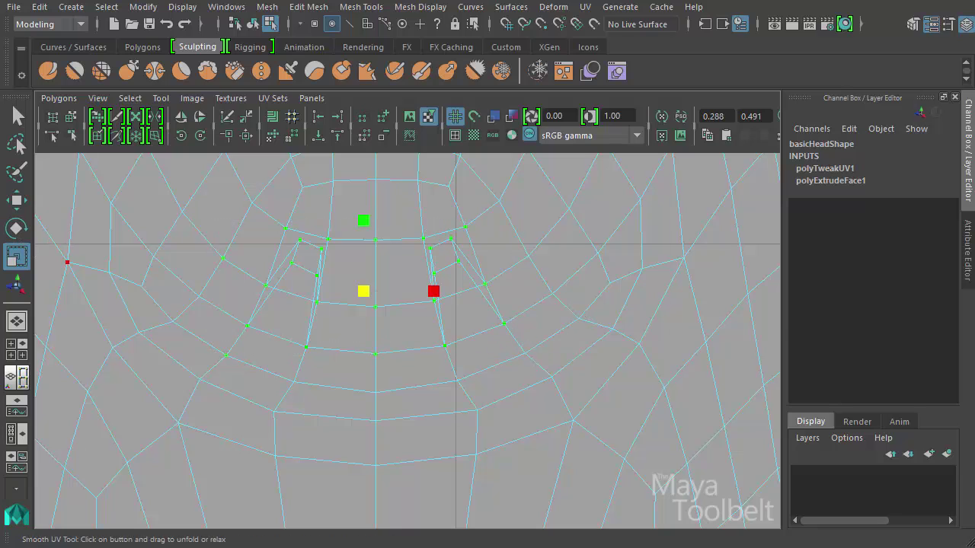
- Activate the Smooth UV Tool with its options open, try unfolding the nostril UVs in UV Space, and undo the unfold
{"action": "double_click", "coordinate": [51, 132]}
{"action": "left_click_drag", "start_coordinate": [136, 429], "coordinate": [165, 439]}
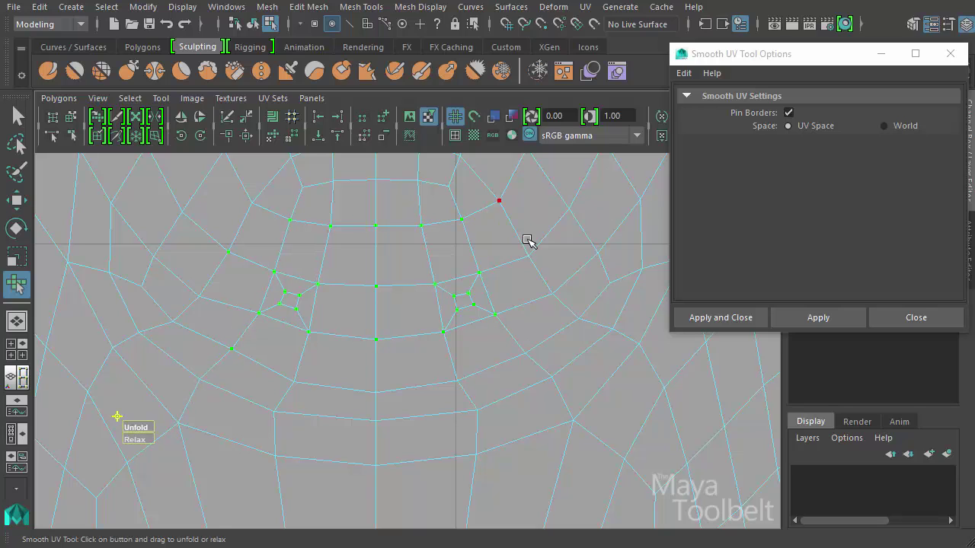
{"action": "middle_click_drag", "start_coordinate": [527, 240], "coordinate": [571, 304], "text": "alt"}
{"action": "right_click_drag", "start_coordinate": [571, 304], "coordinate": [523, 326], "text": "alt"}
{"action": "key", "text": "ctrl+z"}
- Unfold the nostril UVs once more with the UV Space setting and undo the result
{"action": "middle_click_drag", "start_coordinate": [424, 394], "coordinate": [392, 346], "text": "alt"}
{"action": "right_click_drag", "start_coordinate": [444, 362], "coordinate": [570, 364], "text": "alt"}
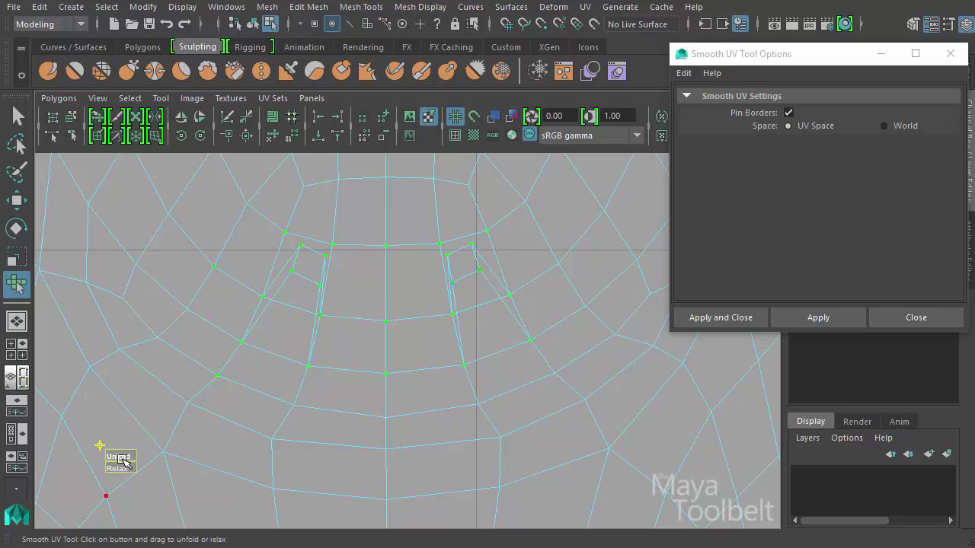
{"action": "left_click_drag", "start_coordinate": [122, 457], "coordinate": [142, 466]}
{"action": "key", "text": "ctrl+z"}
- Set the tool's Space to World, unfold the nostril UVs, and restore the perspective view of the nose beside the UV Editor
{"action": "left_click", "coordinate": [903, 125]}
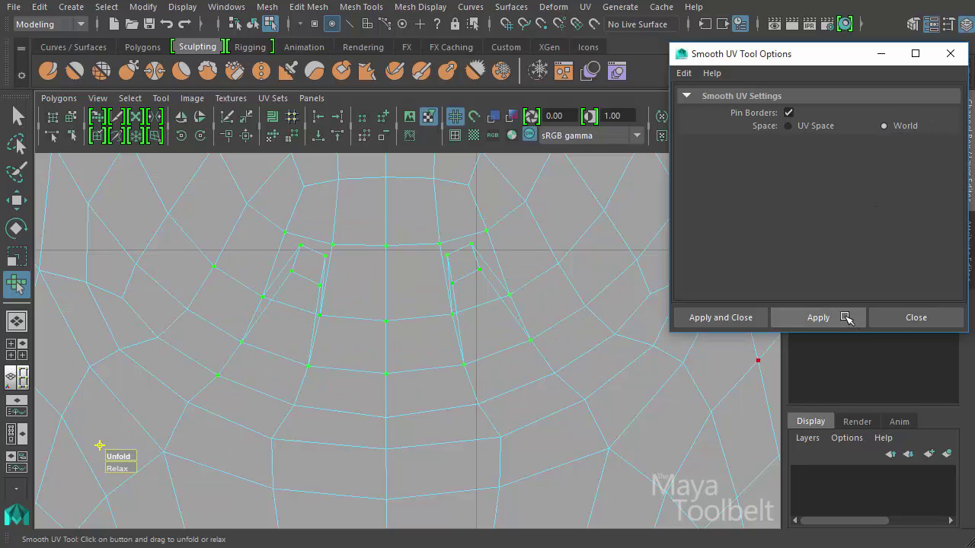
{"action": "mouse_move", "coordinate": [122, 458]}
{"action": "left_mouse_down"}
{"action": "mouse_move", "coordinate": [155, 479]}
{"action": "mouse_move", "coordinate": [200, 455]}
{"action": "left_mouse_up"}
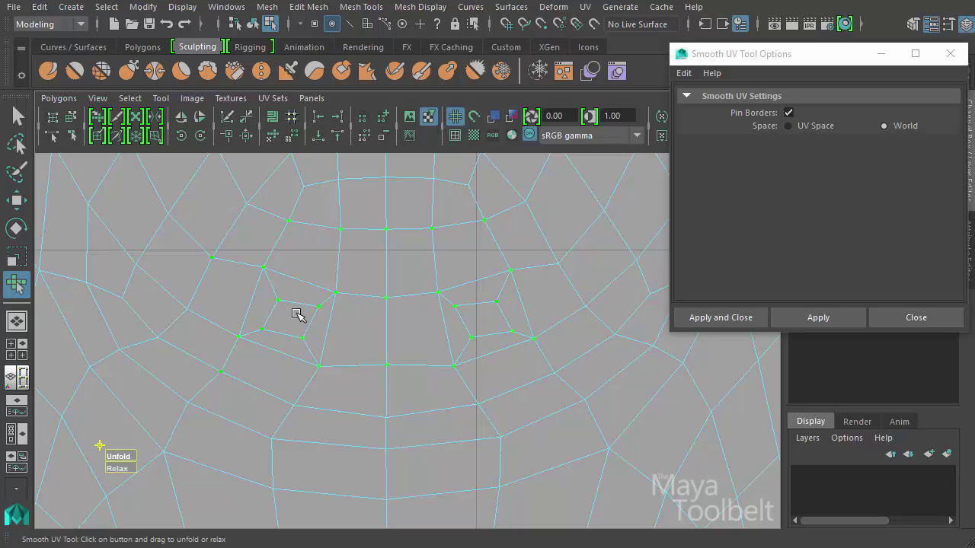
{"action": "key", "text": "space"}
{"action": "left_click_drag", "start_coordinate": [200, 300], "coordinate": [259, 359], "text": "alt"}
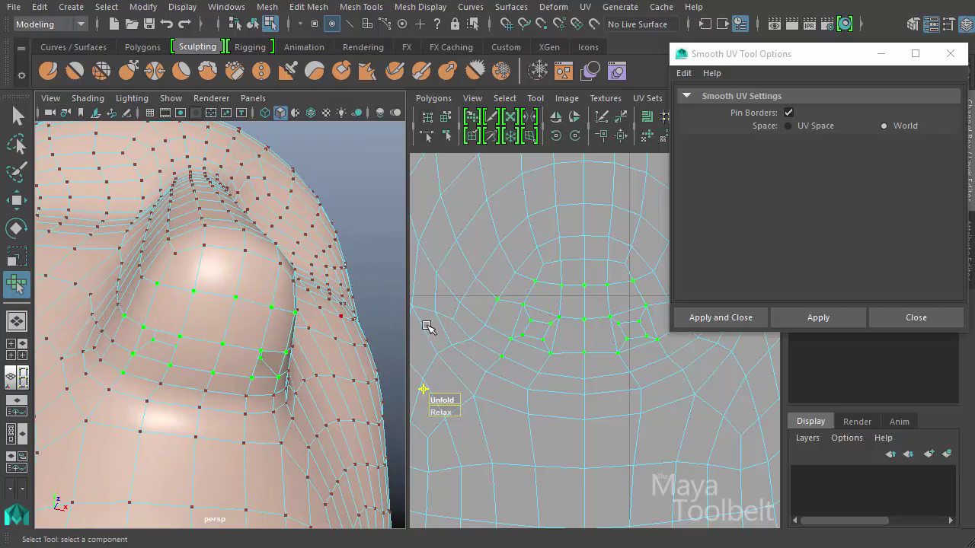
- Unfold the nostril UVs with the World setting, enlarge the UV Editor to inspect them, and undo the unfold
{"action": "middle_click_drag", "start_coordinate": [495, 326], "coordinate": [467, 269], "text": "alt"}
{"action": "scroll", "coordinate": [472, 320], "scroll_direction": "up", "scroll_amount": 1}
{"action": "left_click_drag", "start_coordinate": [468, 345], "coordinate": [521, 347]}
{"action": "key", "text": "space"}
{"action": "middle_click_drag", "start_coordinate": [309, 286], "coordinate": [332, 407], "text": "alt"}
{"action": "middle_click_drag", "start_coordinate": [341, 374], "coordinate": [343, 357], "text": "alt"}
{"action": "right_click_drag", "start_coordinate": [342, 362], "coordinate": [365, 363], "text": "alt"}
{"action": "key", "text": "ctrl+z"}
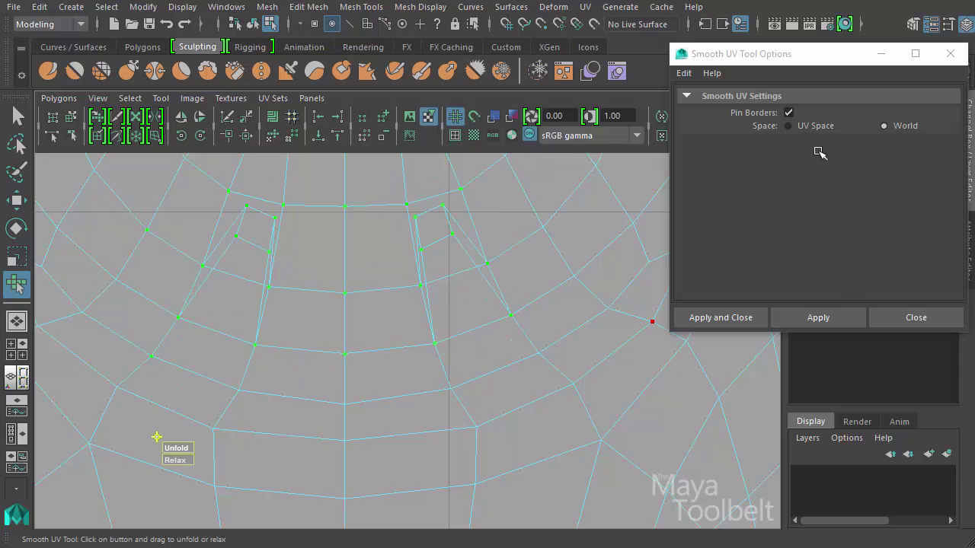
- Set the Smooth UV Tool's Space to UV Space, unfold the nostril UVs, and undo the unfold
{"action": "left_click", "coordinate": [811, 126]}
{"action": "left_click", "coordinate": [822, 320]}
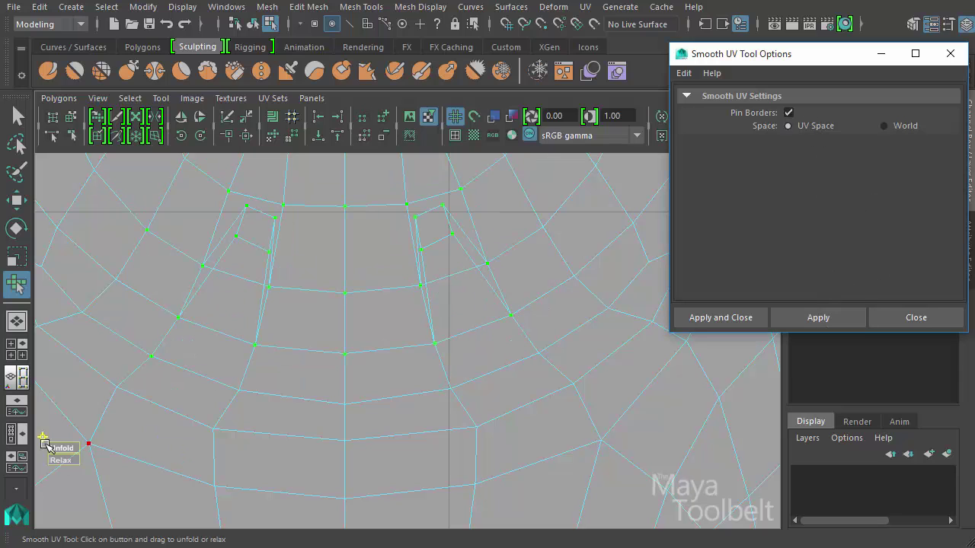
{"action": "left_click_drag", "start_coordinate": [66, 452], "coordinate": [123, 457]}
{"action": "key", "text": "ctrl+z"}
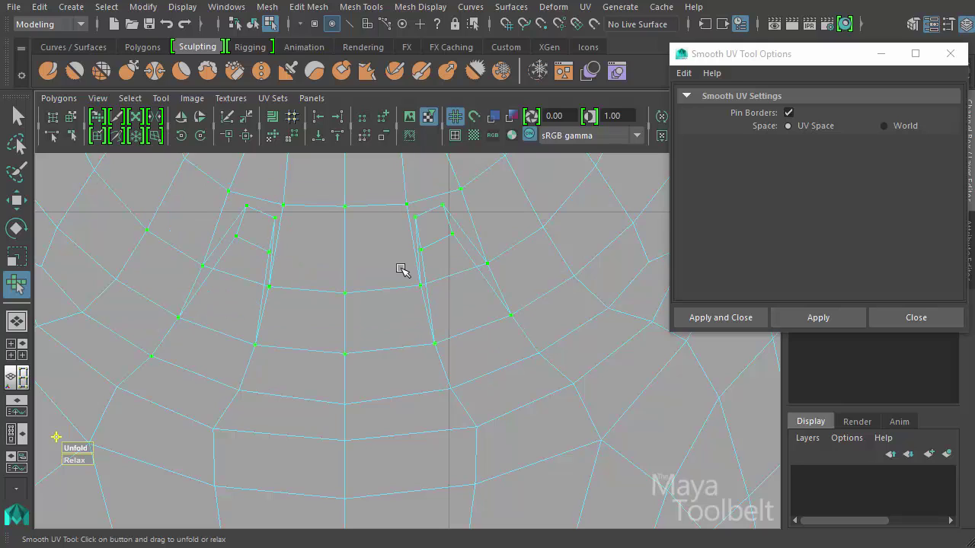
- Examine the nostril UVs up close and in relation to the whole face UV layout
{"action": "middle_click_drag", "start_coordinate": [316, 244], "coordinate": [363, 307], "text": "alt"}
{"action": "right_click_drag", "start_coordinate": [363, 307], "coordinate": [114, 268], "text": "alt"}
{"action": "right_click_drag", "start_coordinate": [563, 324], "coordinate": [459, 290], "text": "alt"}
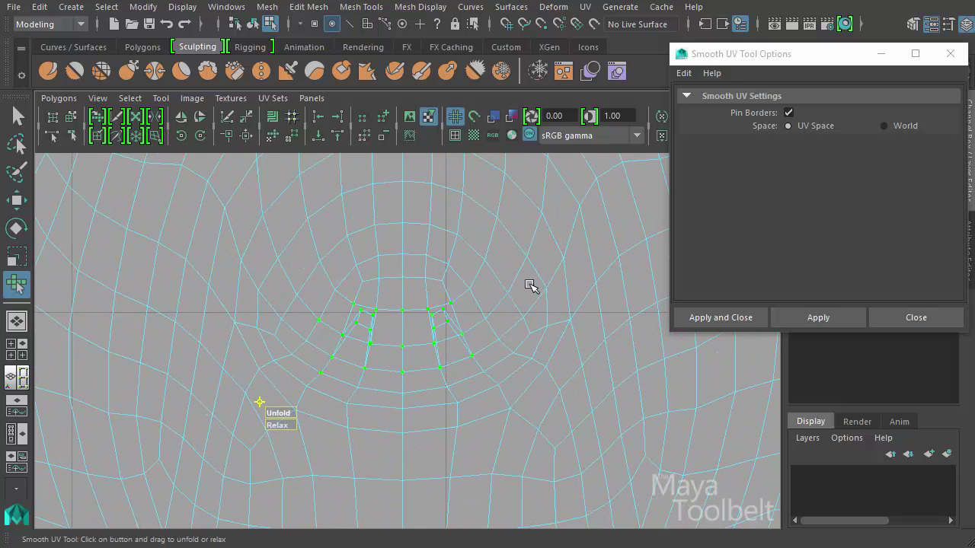
{"action": "middle_click_drag", "start_coordinate": [531, 286], "coordinate": [531, 395], "text": "alt"}
{"action": "right_click_drag", "start_coordinate": [531, 394], "coordinate": [231, 292], "text": "alt"}
{"action": "middle_click_drag", "start_coordinate": [500, 352], "coordinate": [516, 388], "text": "alt"}
{"action": "right_click_drag", "start_coordinate": [516, 388], "coordinate": [239, 315], "text": "alt"}
{"action": "middle_click_drag", "start_coordinate": [483, 418], "coordinate": [425, 344], "text": "alt"}
{"action": "right_click_drag", "start_coordinate": [425, 344], "coordinate": [505, 362], "text": "alt"}
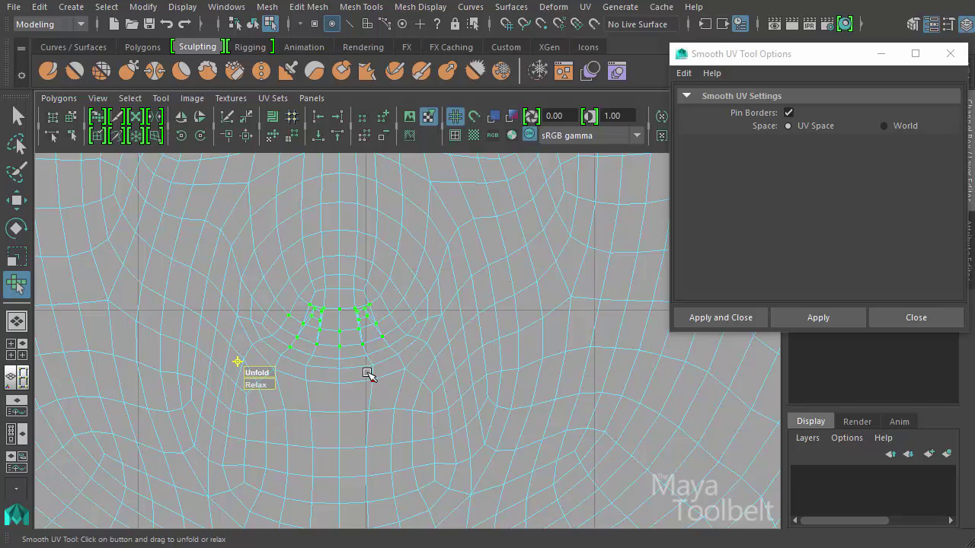
{"action": "right_click_drag", "start_coordinate": [479, 361], "coordinate": [22, 293], "text": "alt"}
{"action": "middle_click_drag", "start_coordinate": [418, 281], "coordinate": [461, 335], "text": "alt"}
{"action": "right_click_drag", "start_coordinate": [461, 334], "coordinate": [216, 279], "text": "alt"}
{"action": "scroll", "coordinate": [441, 311], "scroll_direction": "down", "scroll_amount": 2}
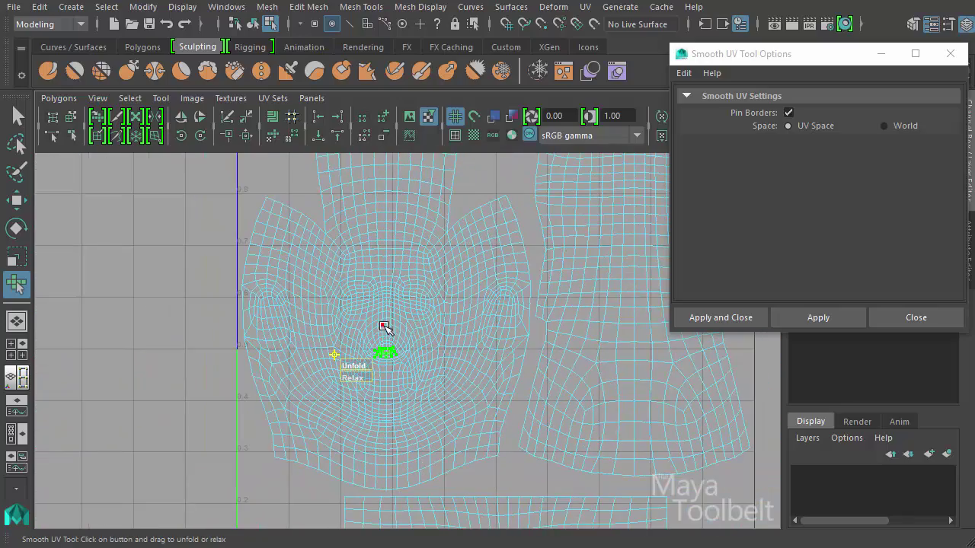
- Close the Smooth UV Tool options and return to object selection in the perspective view, leaving the head deselected
{"action": "left_click", "coordinate": [952, 53]}
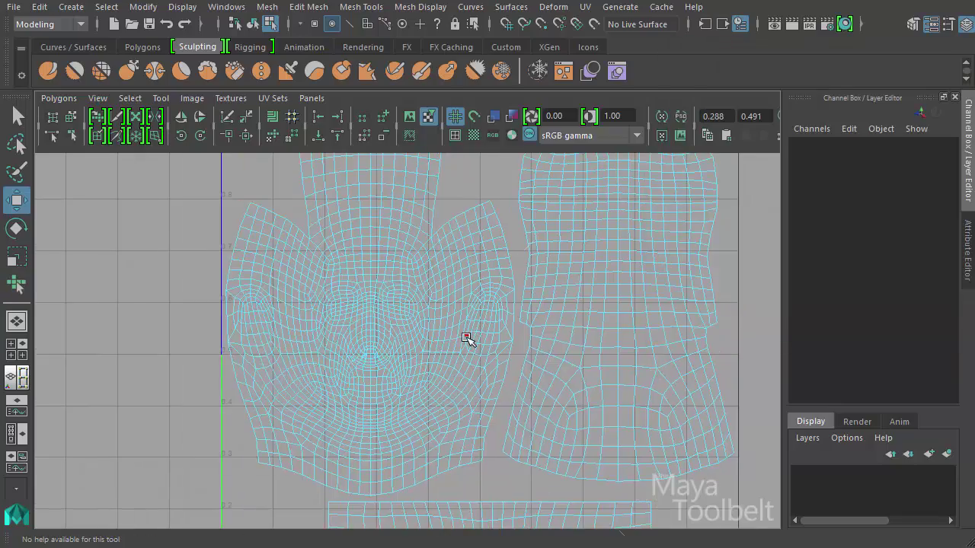
{"action": "key", "text": "space"}
{"action": "left_click_drag", "start_coordinate": [348, 283], "coordinate": [312, 248], "text": "alt"}
{"action": "right_click_drag", "start_coordinate": [313, 248], "coordinate": [244, 156], "text": "alt"}
{"action": "left_click", "coordinate": [252, 24]}
{"action": "left_click", "coordinate": [322, 223]}
{"action": "left_click_drag", "start_coordinate": [330, 305], "coordinate": [368, 376], "text": "alt"}
{"action": "left_click", "coordinate": [286, 402]}
{"action": "left_click_drag", "start_coordinate": [325, 412], "coordinate": [260, 349], "text": "alt"}
{"action": "right_click_drag", "start_coordinate": [259, 349], "coordinate": [278, 364], "text": "alt"}
{"action": "left_click_drag", "start_coordinate": [279, 348], "coordinate": [329, 417], "text": "alt"}
{"action": "left_click", "coordinate": [307, 376]}
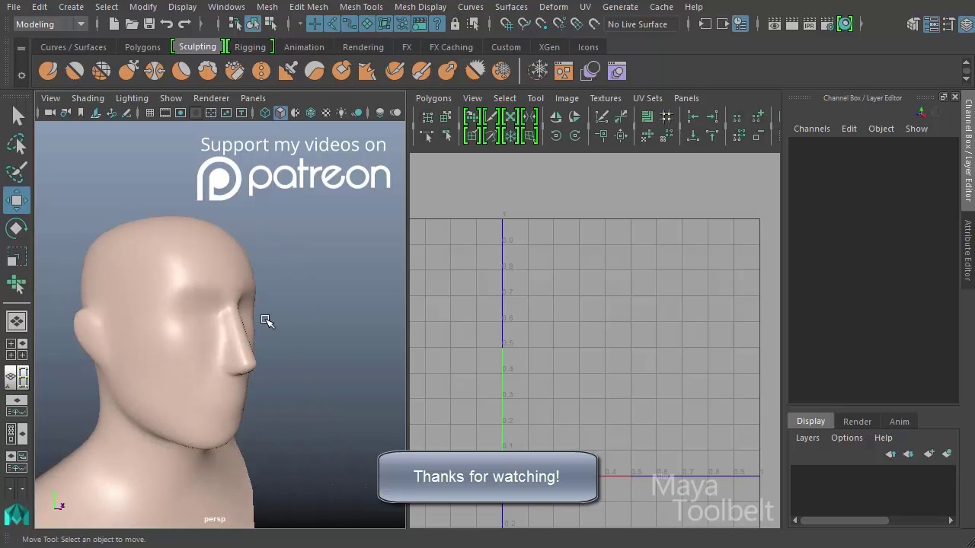